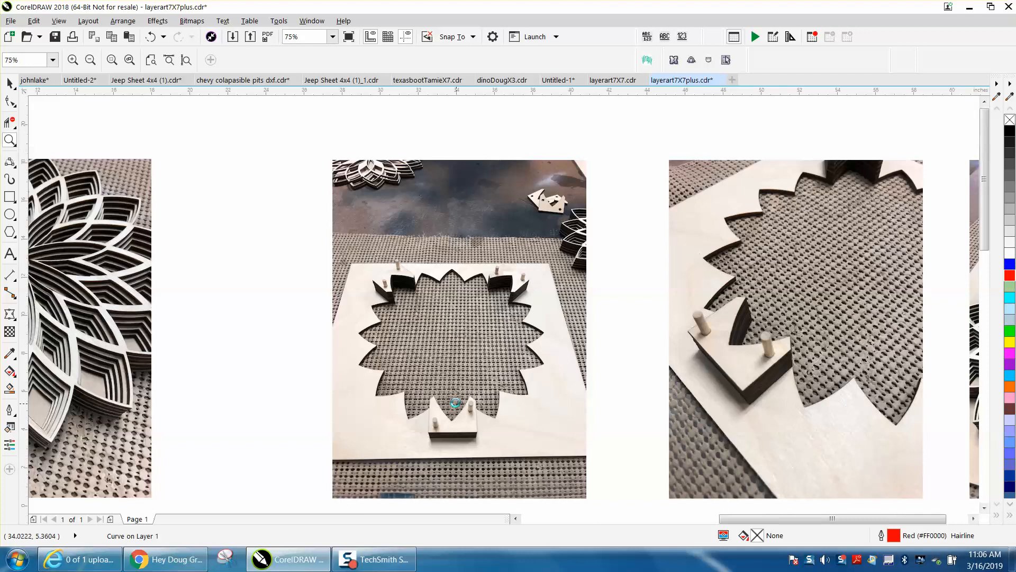
# Examine the reference jig layout with its corner pieces and the flower-shaped outline on the page.
pyautogui.scroll(-3, 457, 403)
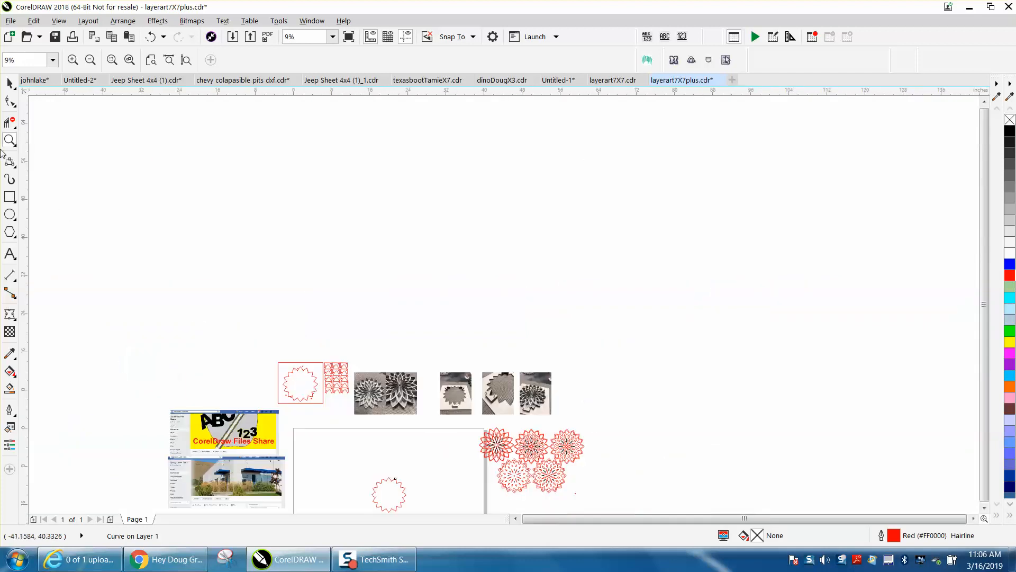
pyautogui.moveTo(341, 452); pyautogui.dragTo(469, 500)
pyautogui.scroll(-1, 344, 268)
pyautogui.scroll(-1, 356, 268)
pyautogui.moveTo(305, 166); pyautogui.dragTo(357, 196)
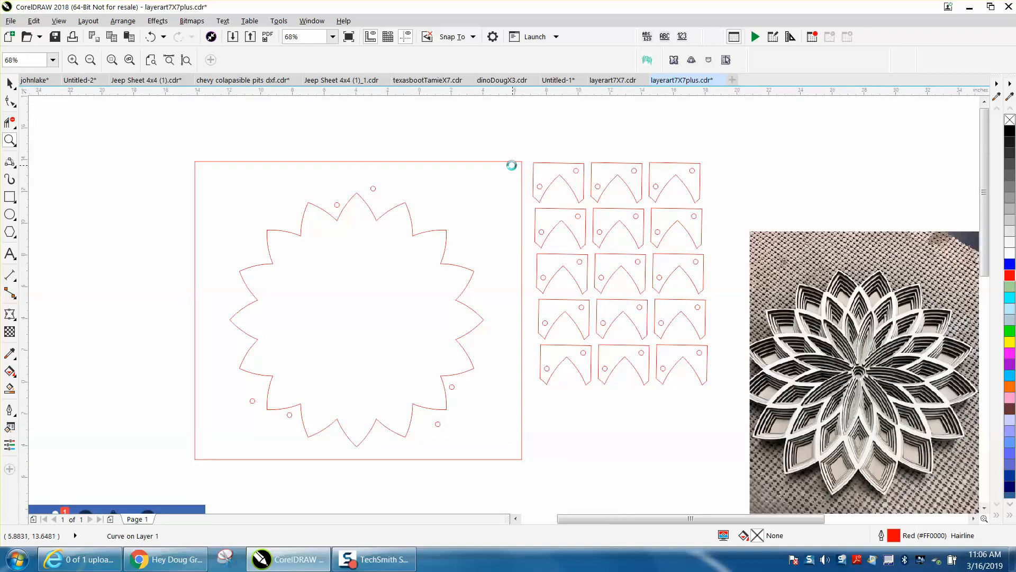
pyautogui.scroll(-5, 513, 167)
pyautogui.moveTo(582, 336); pyautogui.dragTo(696, 432)
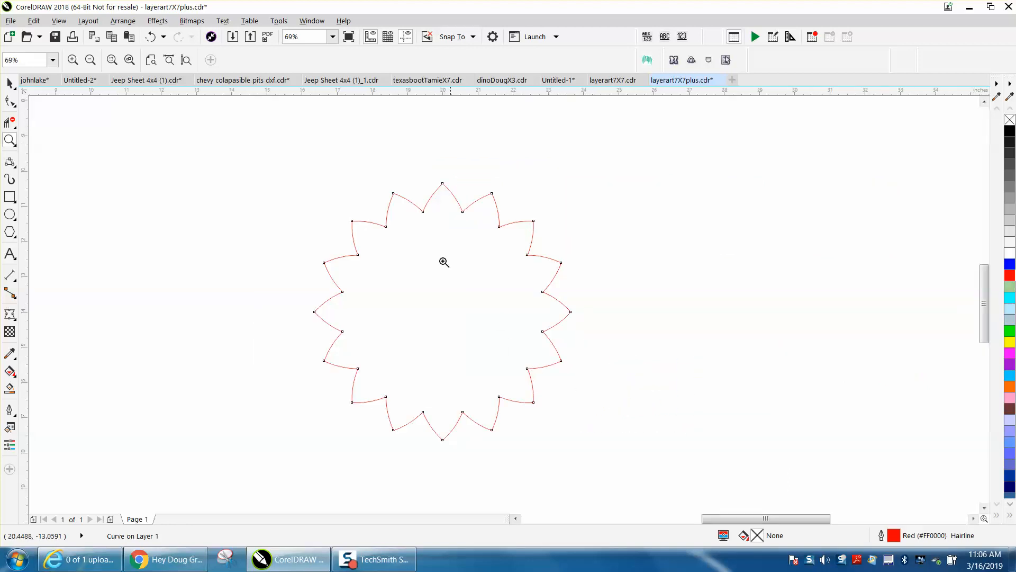
pyautogui.click(10, 83)
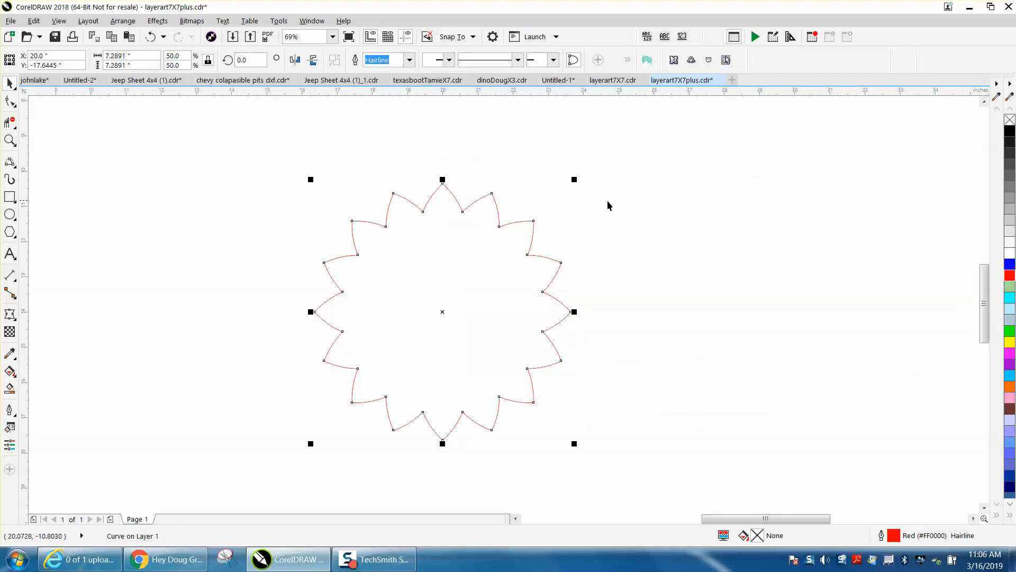
pyautogui.scroll(-3, 607, 206)
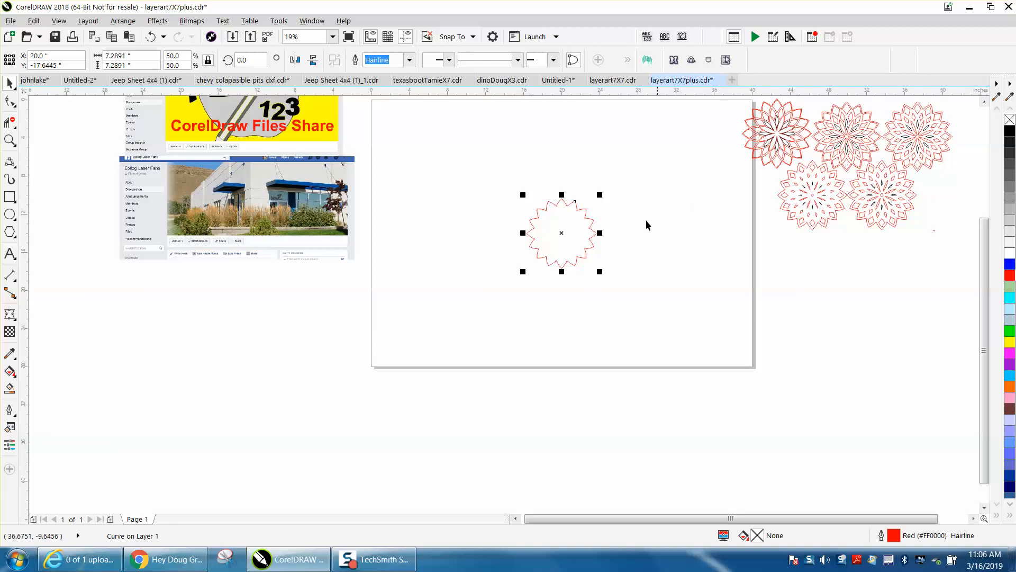
pyautogui.moveTo(567, 232); pyautogui.dragTo(663, 246)
pyautogui.hotkey('ctrl', 'z')
# Draw a small circle, set its diameter to 0.14 inches, and move it close to the upper-left petals of the flower outline.
pyautogui.click(10, 140)
pyautogui.moveTo(499, 176); pyautogui.dragTo(640, 300)
pyautogui.click(10, 214)
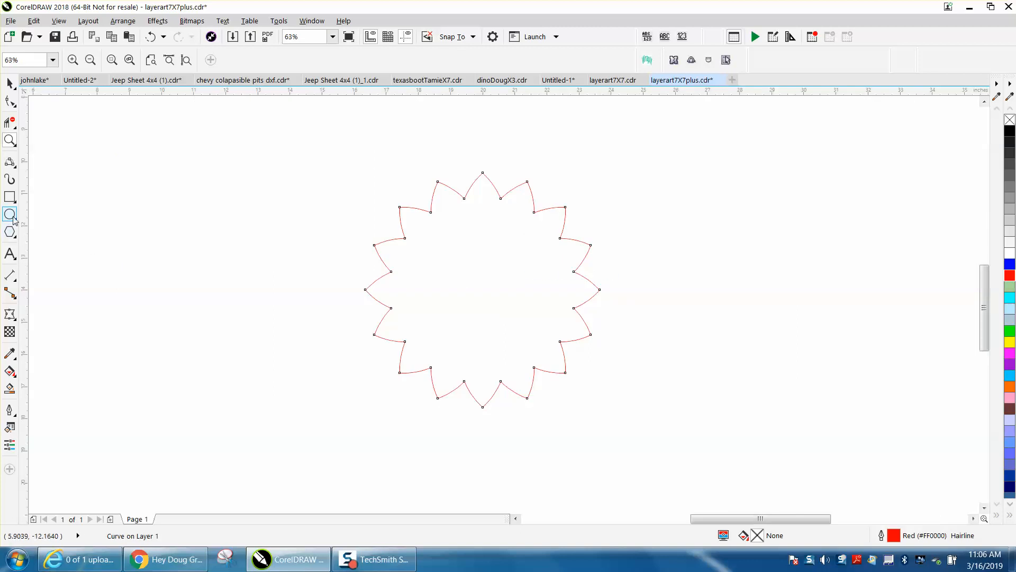
pyautogui.moveTo(258, 200); pyautogui.dragTo(247, 212)
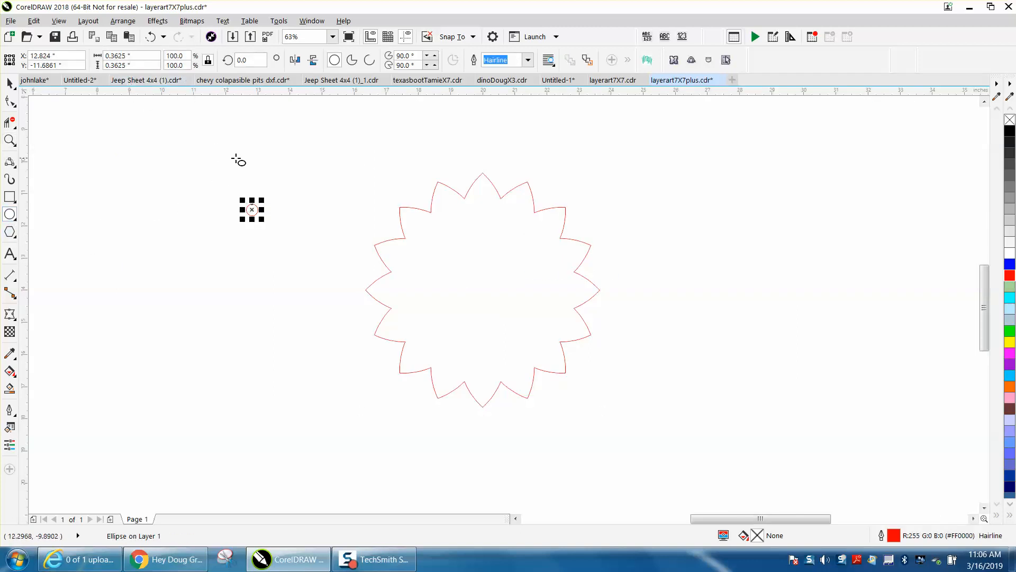
pyautogui.press('Delete')
pyautogui.moveTo(268, 164); pyautogui.dragTo(256, 177)
pyautogui.click(114, 56)
pyautogui.write('.14')
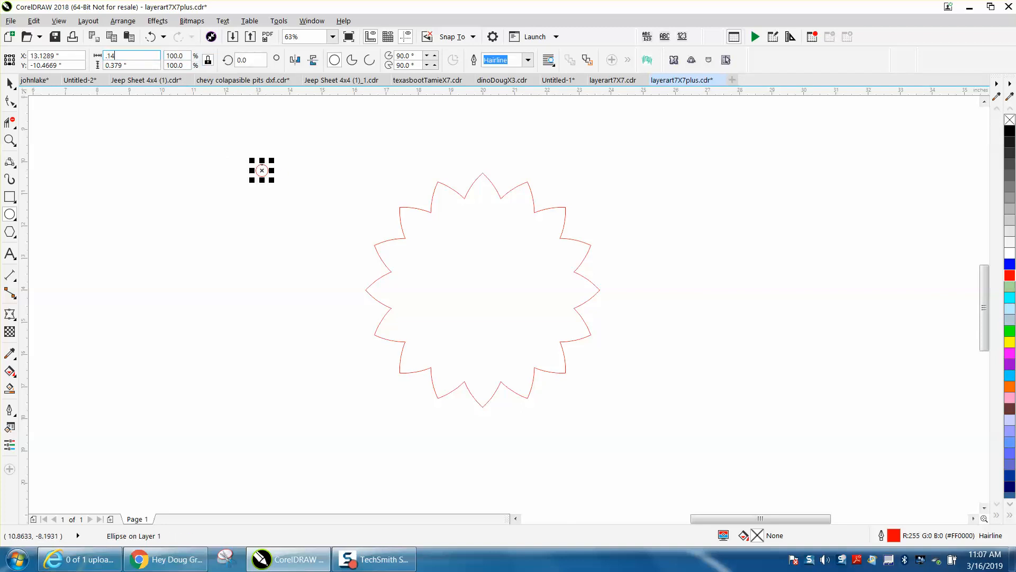
pyautogui.press('Return')
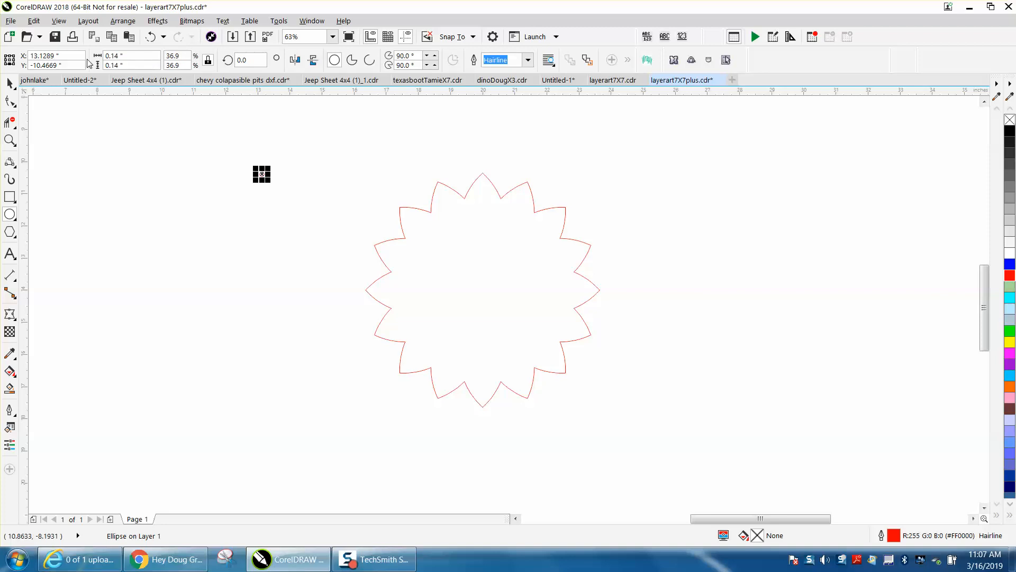
pyautogui.click(10, 83)
pyautogui.moveTo(263, 174); pyautogui.dragTo(400, 186)
# Examine the photo of the assembled jig for the dowel pin placement, and return to the flower outline.
pyautogui.scroll(-2, 399, 184)
pyautogui.scroll(-2, 394, 175)
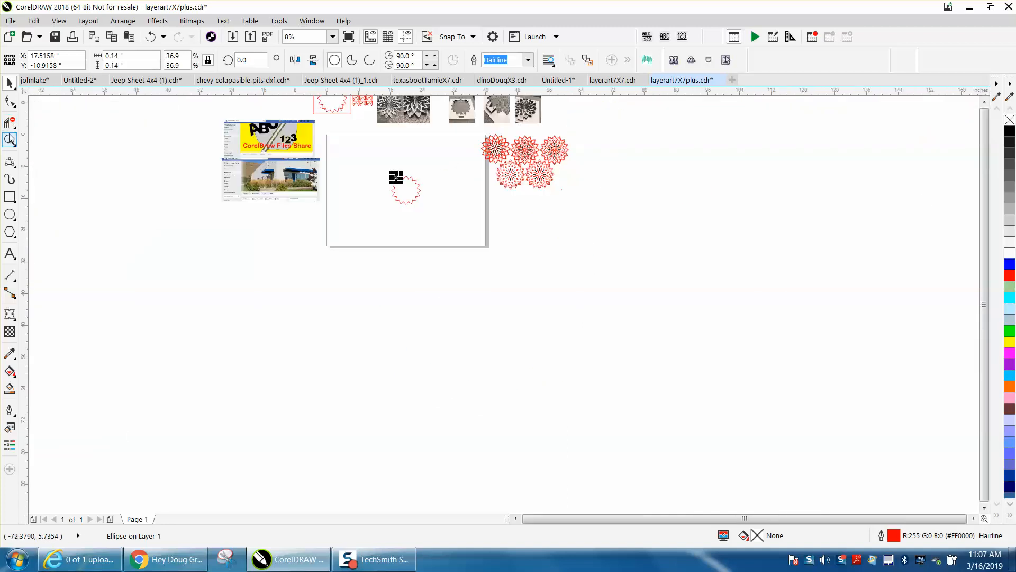
pyautogui.click(10, 139)
pyautogui.moveTo(473, 125); pyautogui.dragTo(479, 127)
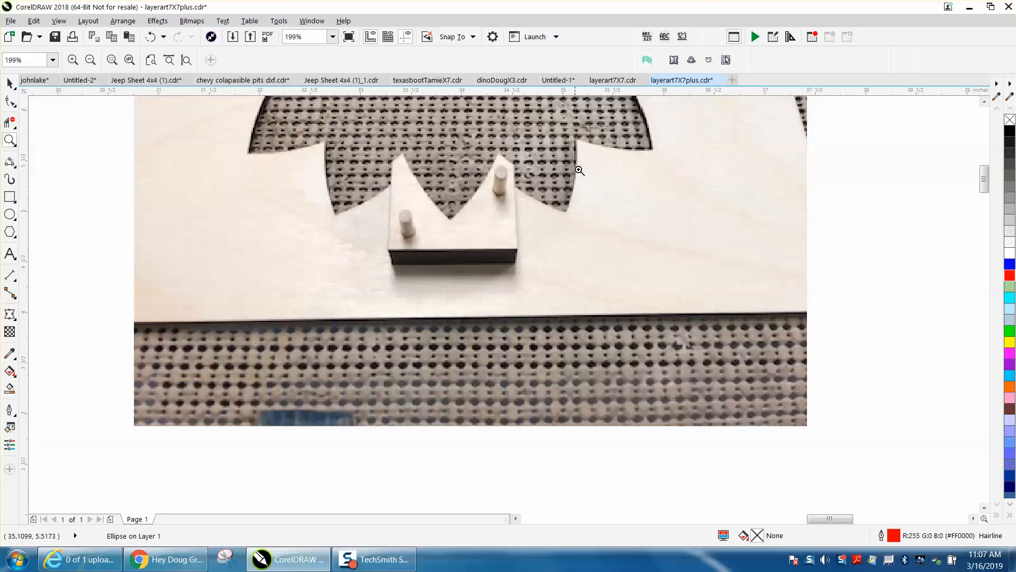
pyautogui.scroll(-1, 591, 174)
pyautogui.scroll(-3, 591, 174)
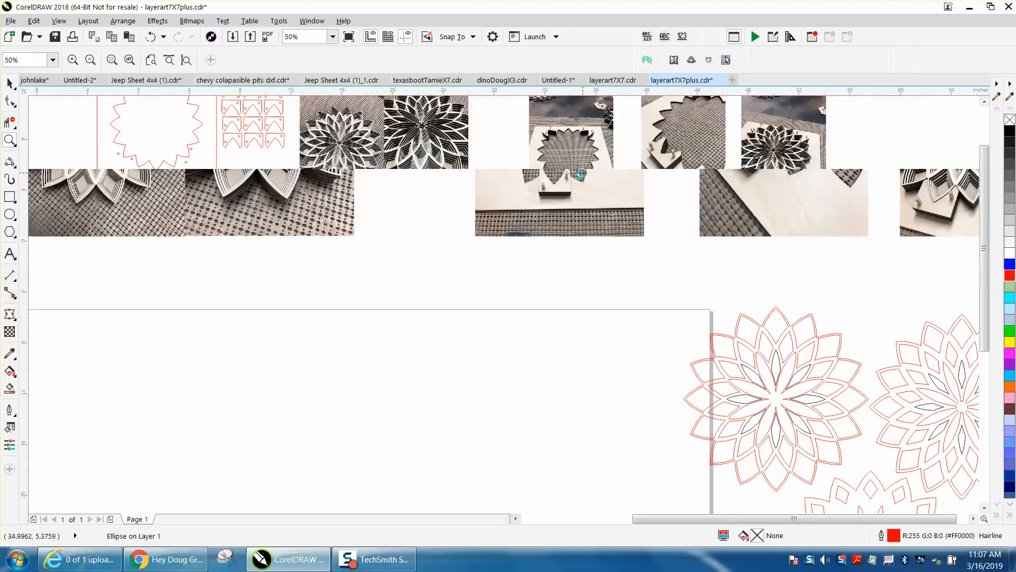
pyautogui.moveTo(489, 300); pyautogui.dragTo(565, 339)
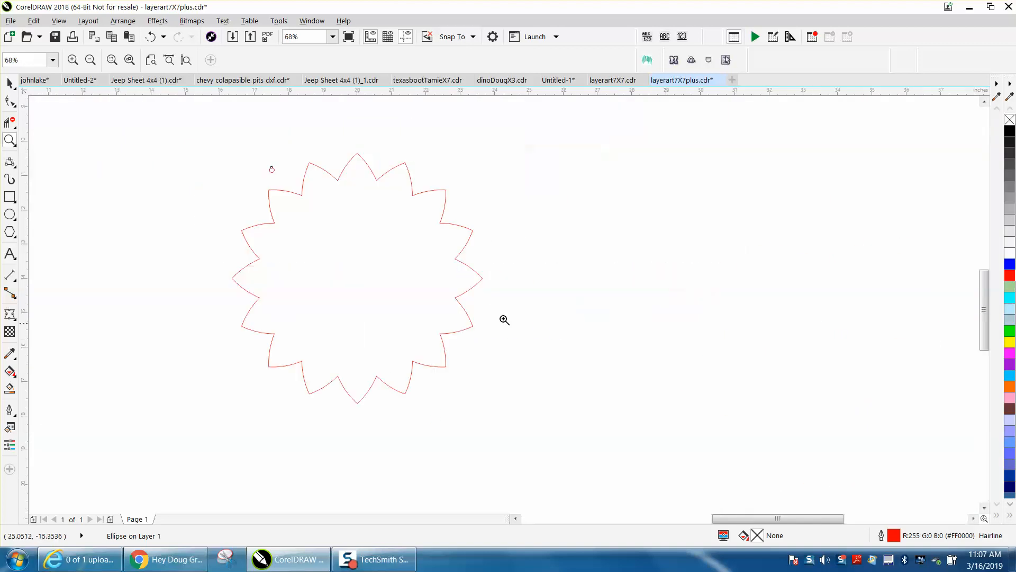
# Move the small circle clear of the flower outline and draw a square of about 1.37 inches over the top petal.
pyautogui.click(8, 83)
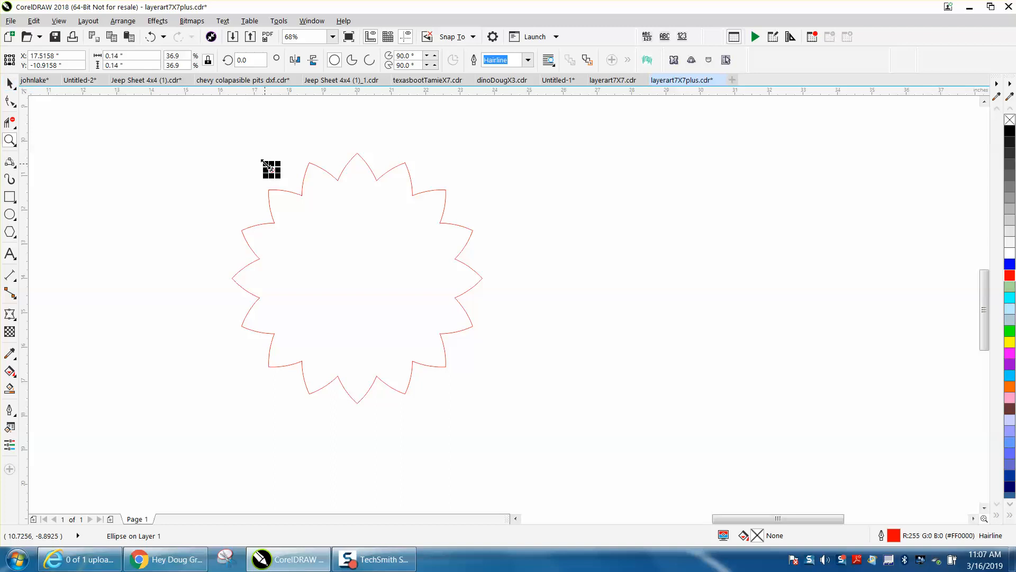
pyautogui.moveTo(272, 171); pyautogui.dragTo(210, 149)
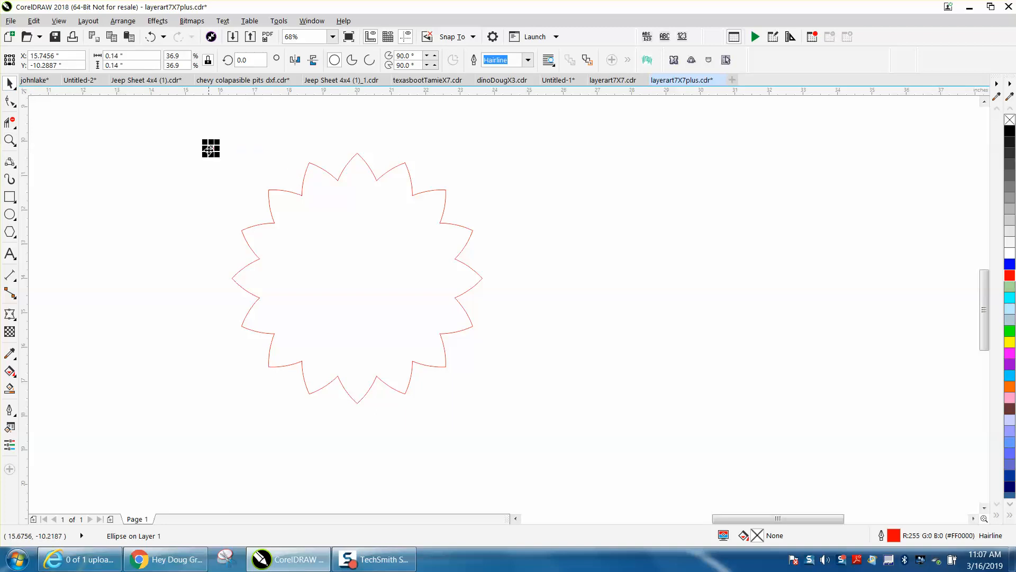
pyautogui.click(10, 196)
pyautogui.moveTo(331, 144); pyautogui.dragTo(383, 192)
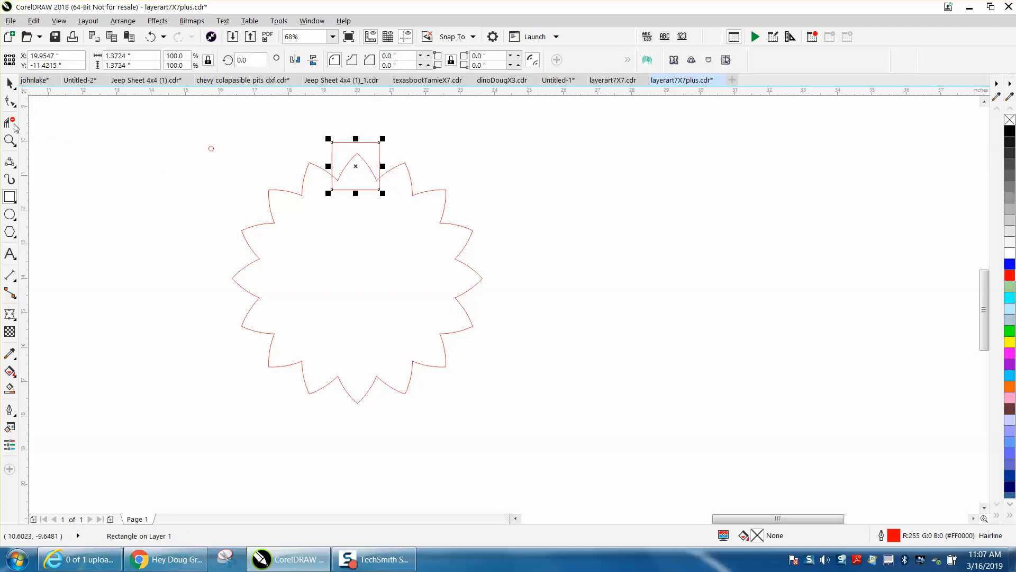
# Smart Fill the area of the square that lies outside the top petal to create a separate piece.
pyautogui.click(9, 139)
pyautogui.moveTo(323, 133); pyautogui.dragTo(433, 213)
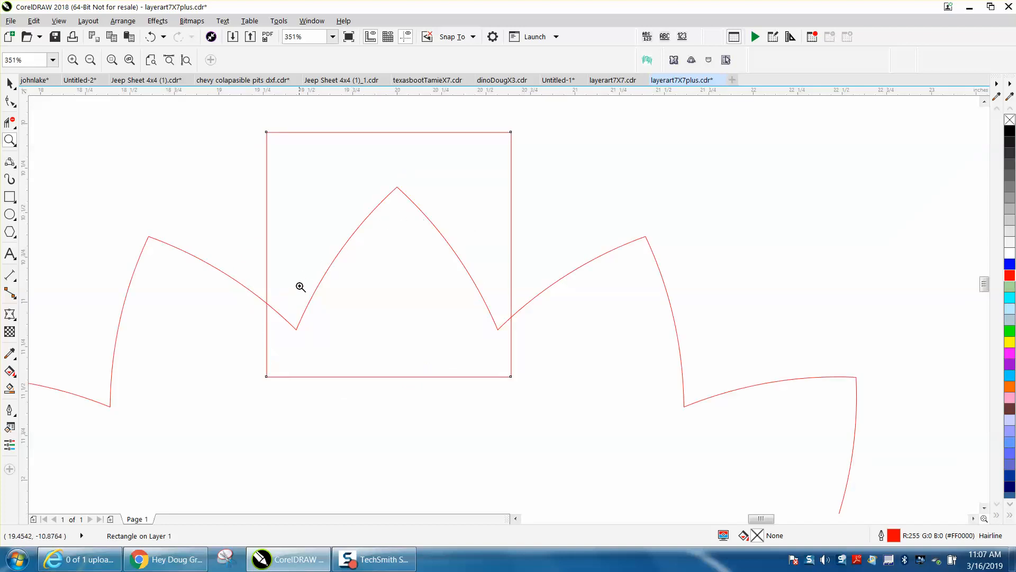
pyautogui.scroll(-5, 286, 299)
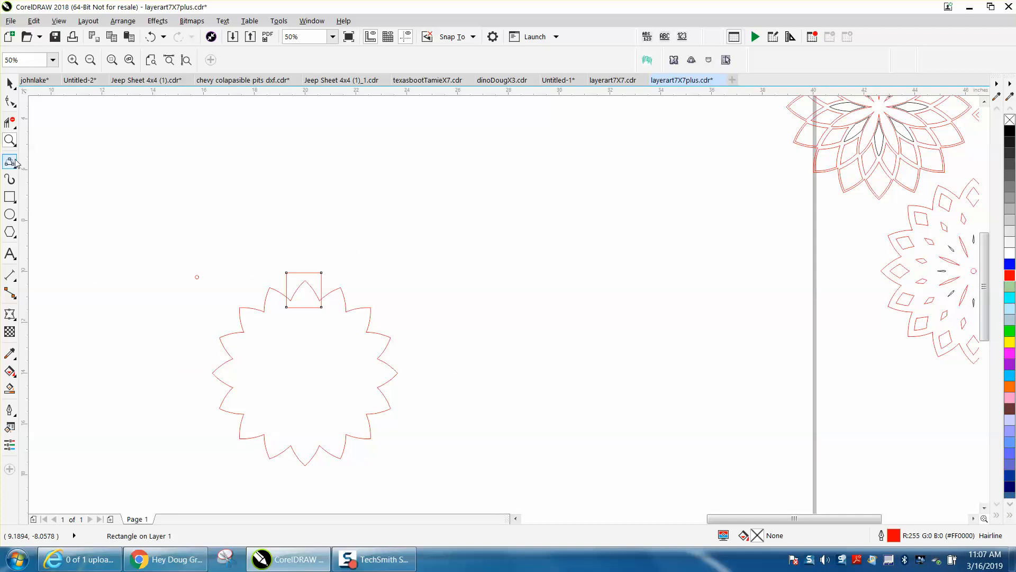
pyautogui.moveTo(199, 245); pyautogui.dragTo(455, 465)
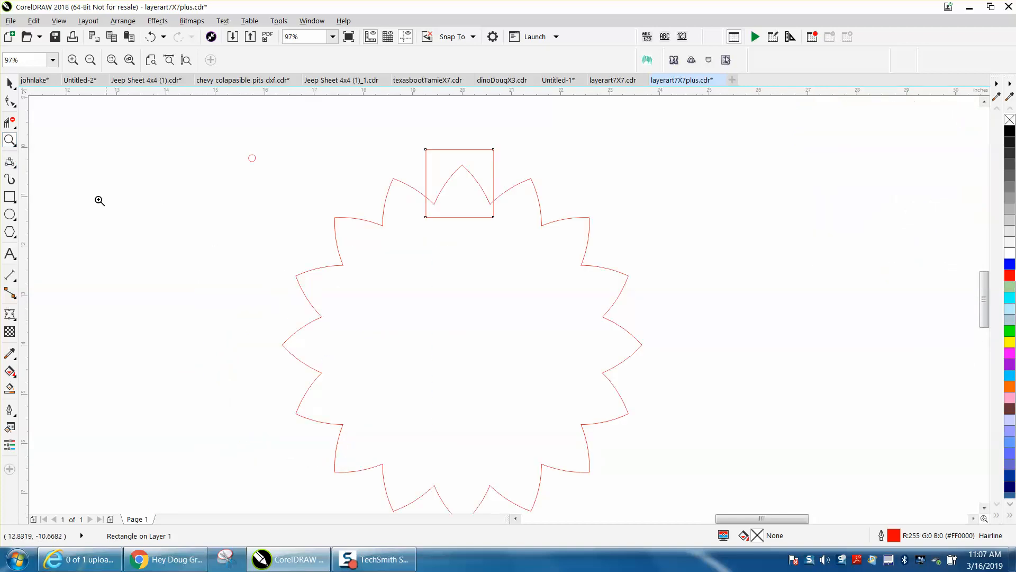
pyautogui.click(9, 388)
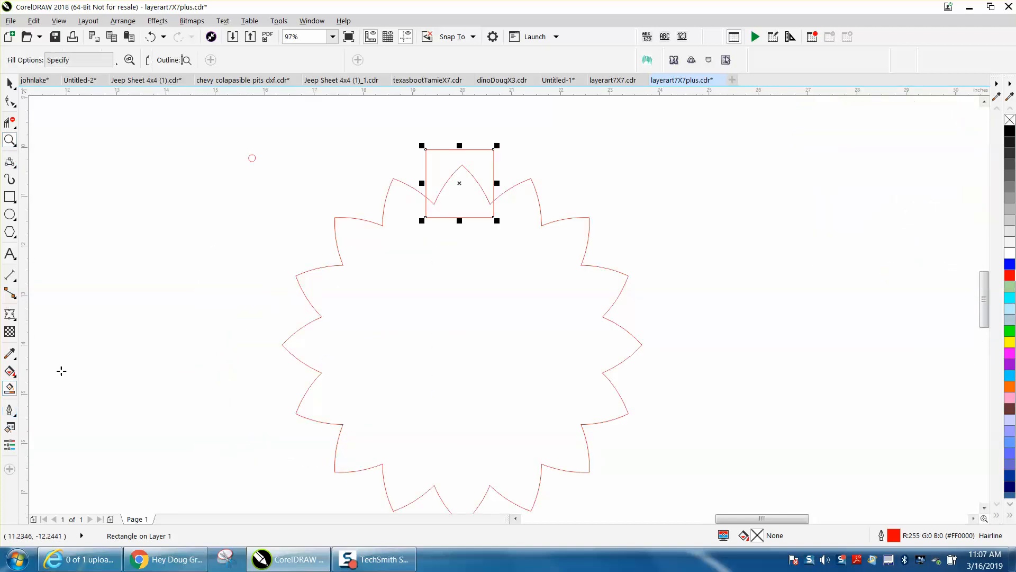
pyautogui.click(488, 168)
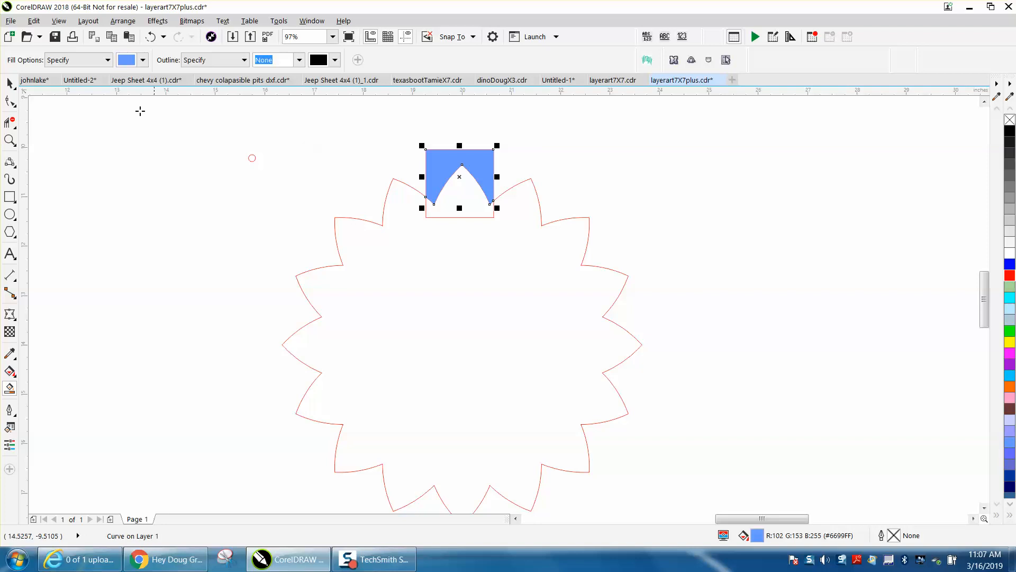
pyautogui.press('space')
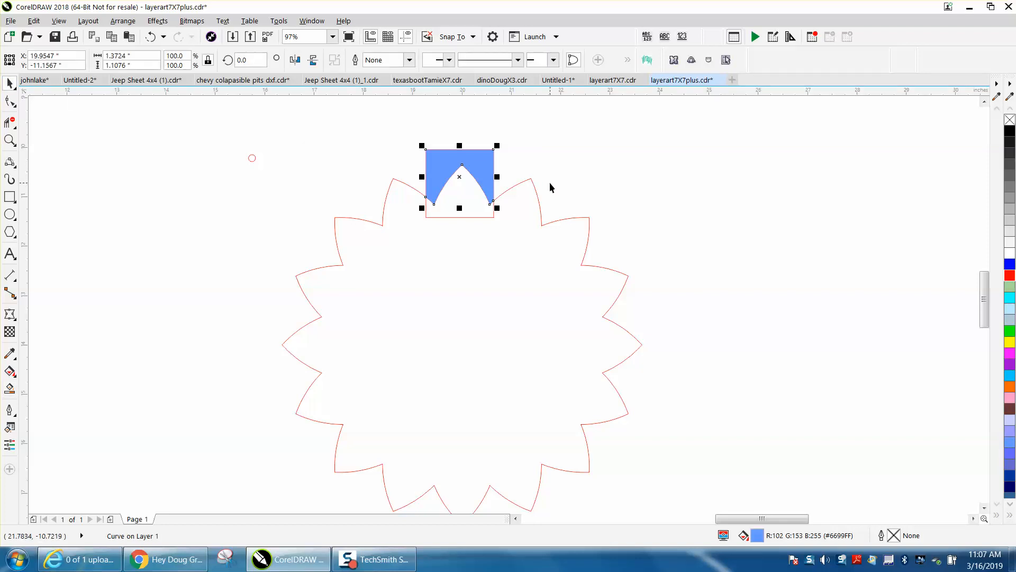
# Set the nudge distance to 2 inches, nudge the filled piece 4 inches to the right, and delete the square.
pyautogui.click(538, 141)
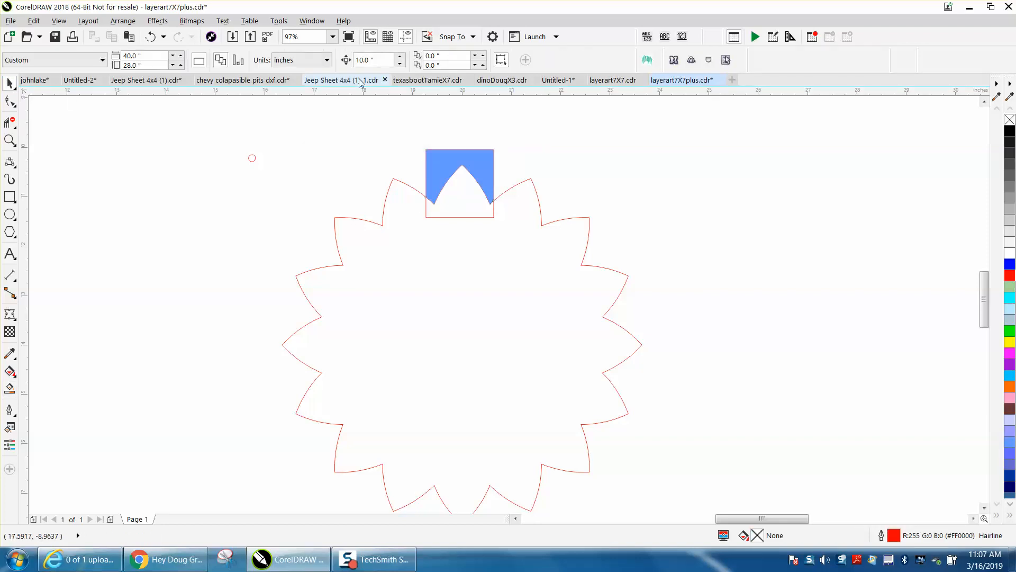
pyautogui.moveTo(376, 62); pyautogui.dragTo(344, 69)
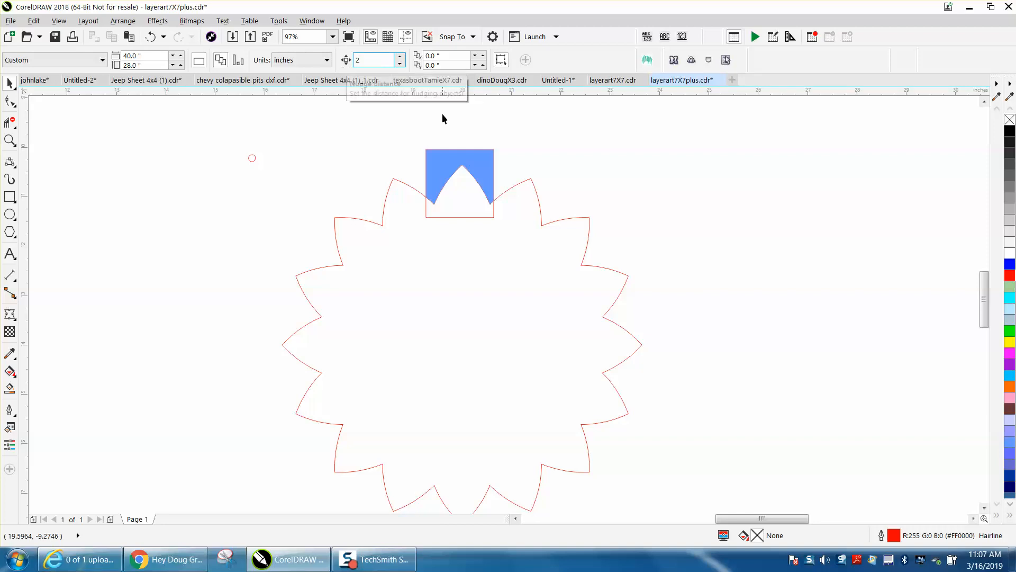
pyautogui.click(475, 158)
pyautogui.press('Right')
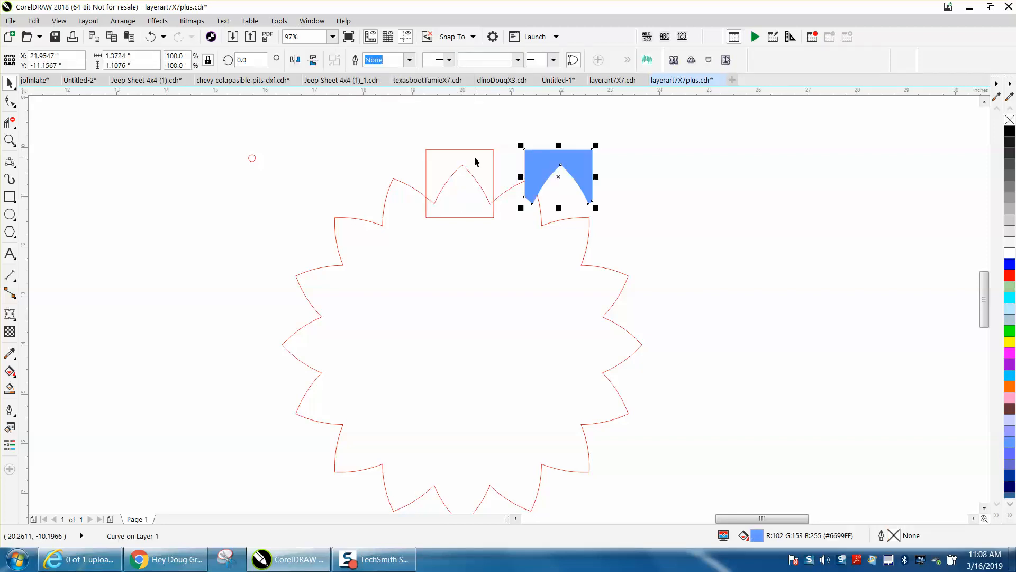
pyautogui.press('Right')
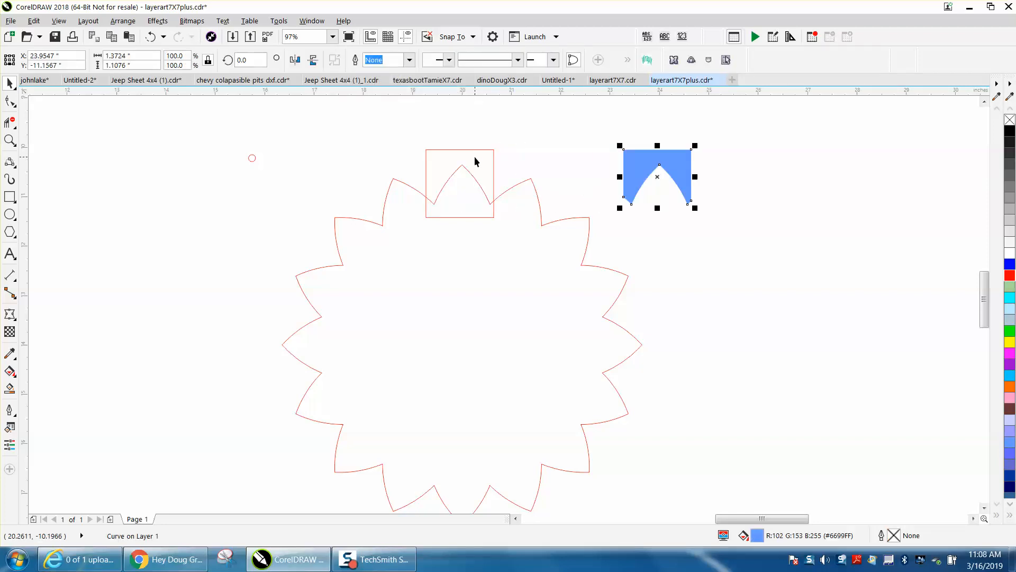
pyautogui.click(477, 150)
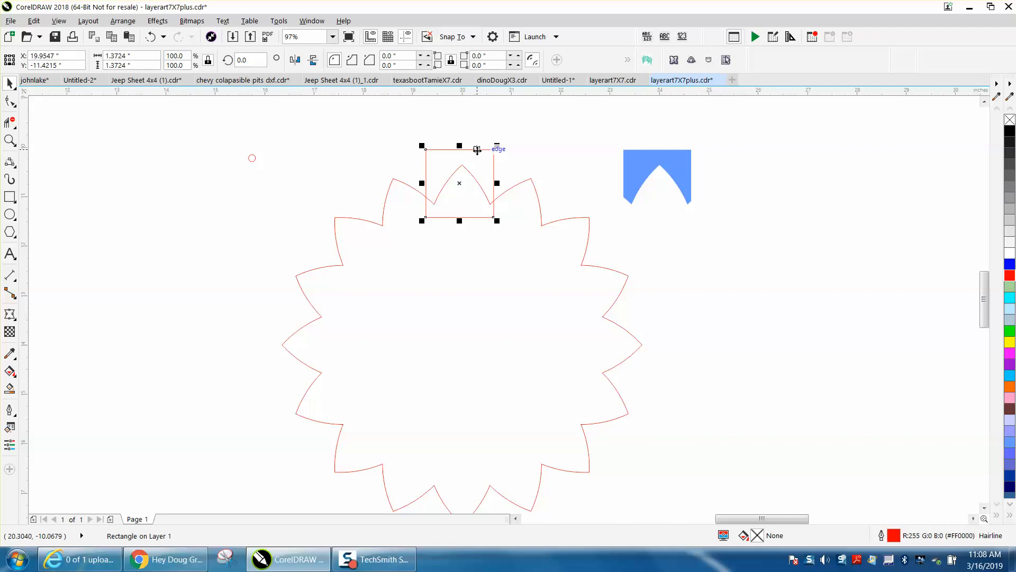
pyautogui.press('Delete')
# Give the piece no fill and a red outline, and nudge it 4 inches left back onto the top petal.
pyautogui.click(643, 175)
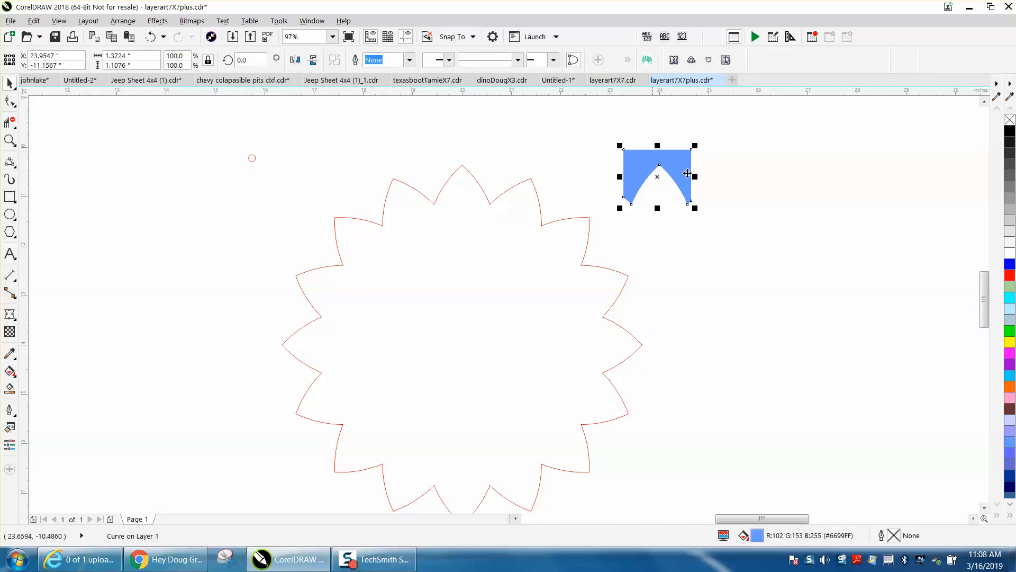
pyautogui.click(1010, 120)
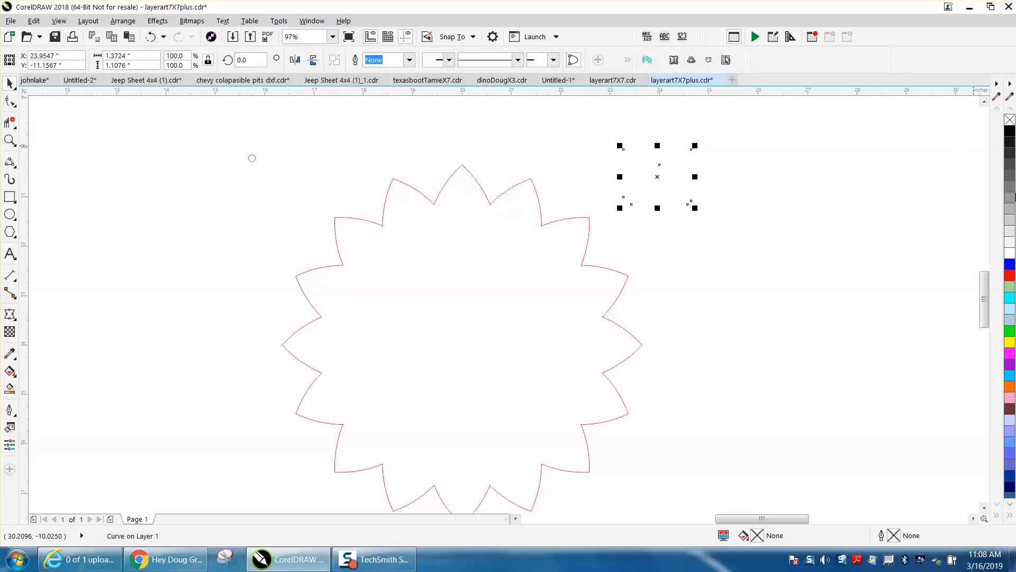
pyautogui.rightClick(1011, 276)
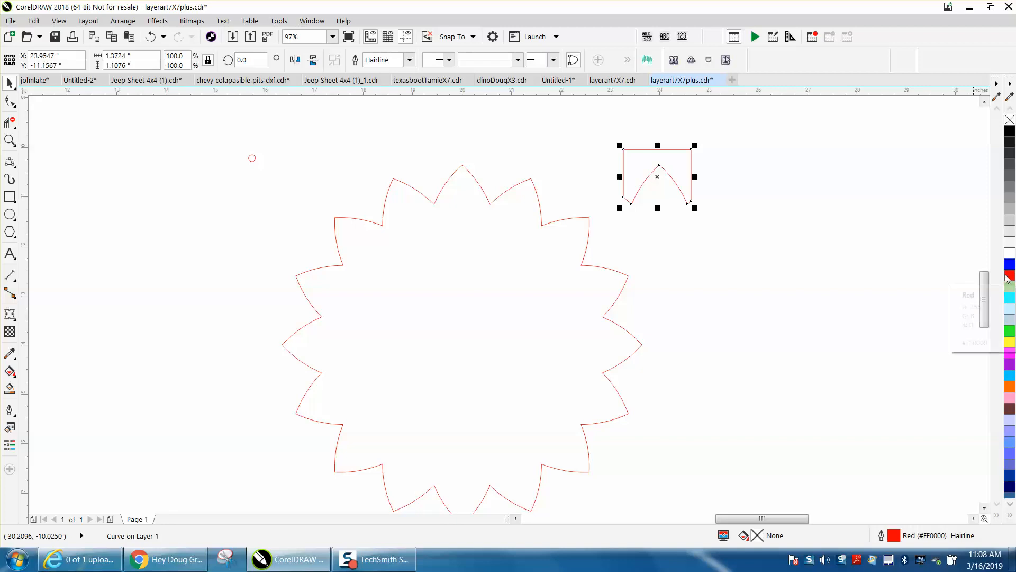
pyautogui.press('Left')
pyautogui.press('Left')
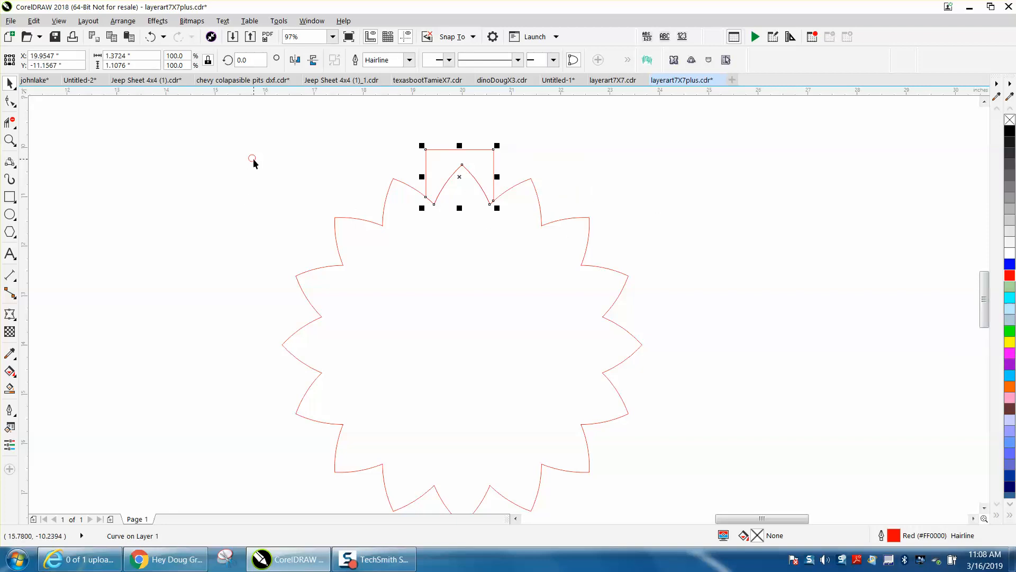
# Place the 0.14-inch circle in the piece left of the petal tip and put a copy of it higher on the right side.
pyautogui.moveTo(430, 174); pyautogui.dragTo(438, 181)
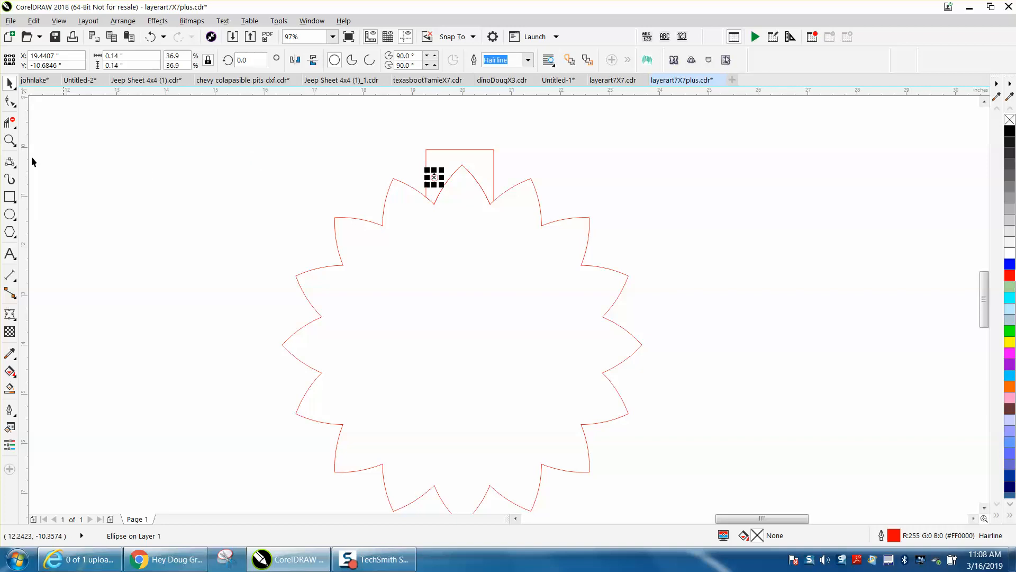
pyautogui.click(10, 140)
pyautogui.moveTo(394, 138); pyautogui.dragTo(641, 281)
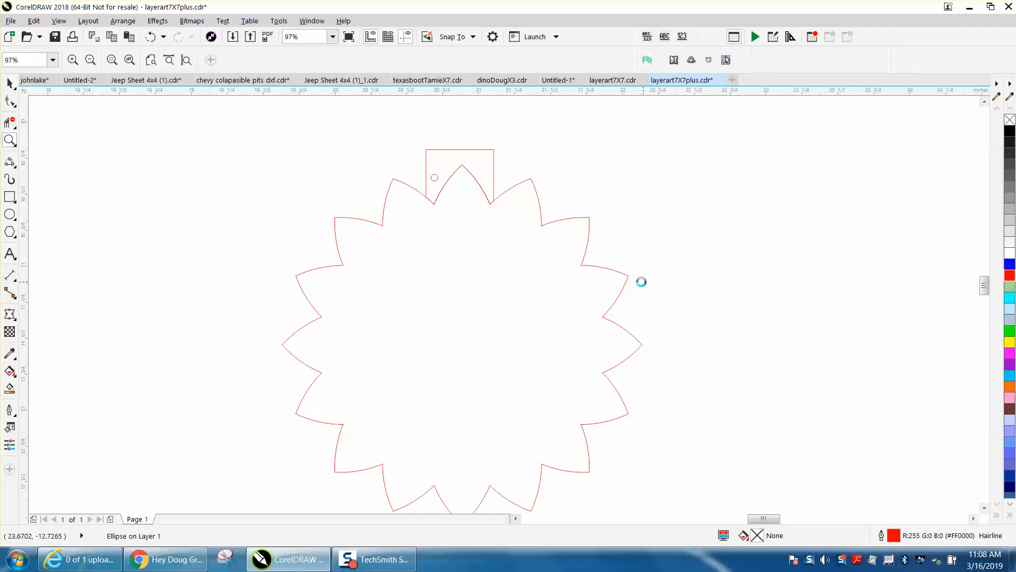
pyautogui.click(10, 83)
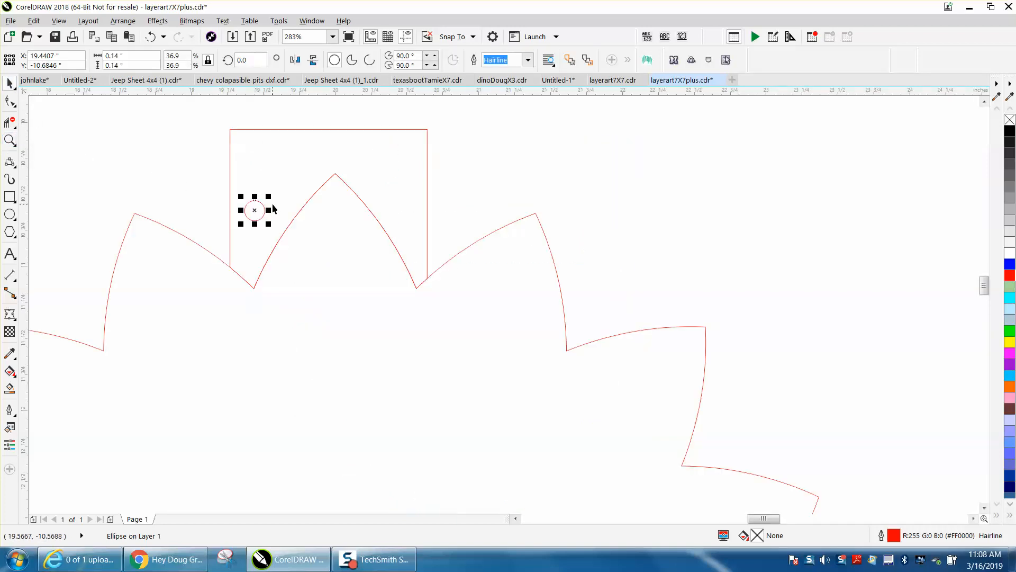
pyautogui.moveTo(255, 210); pyautogui.dragTo(392, 163)
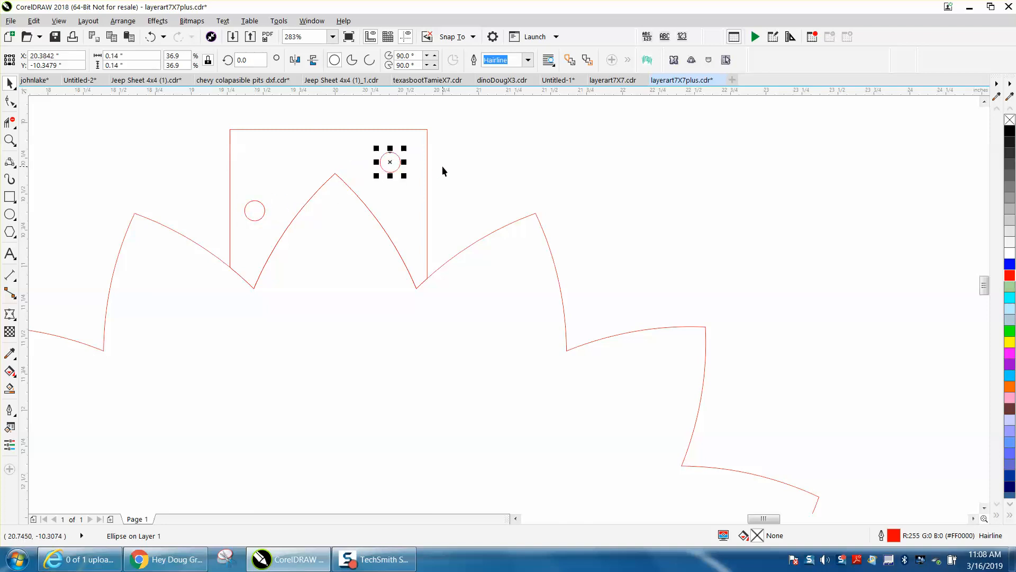
# Group the corner piece at the top petal with its two dowel holes.
pyautogui.scroll(-2, 444, 171)
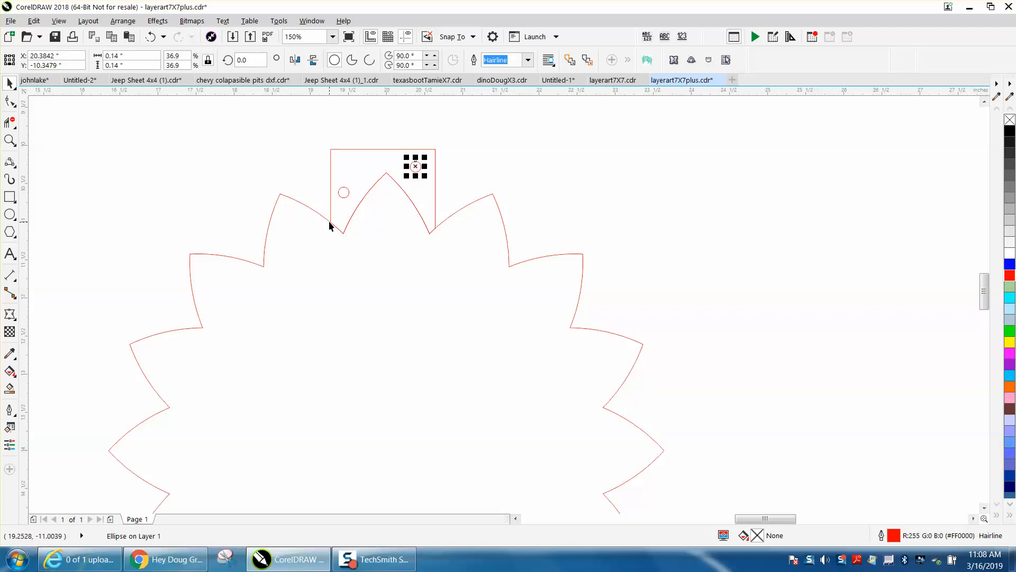
pyautogui.moveTo(319, 133); pyautogui.dragTo(455, 256)
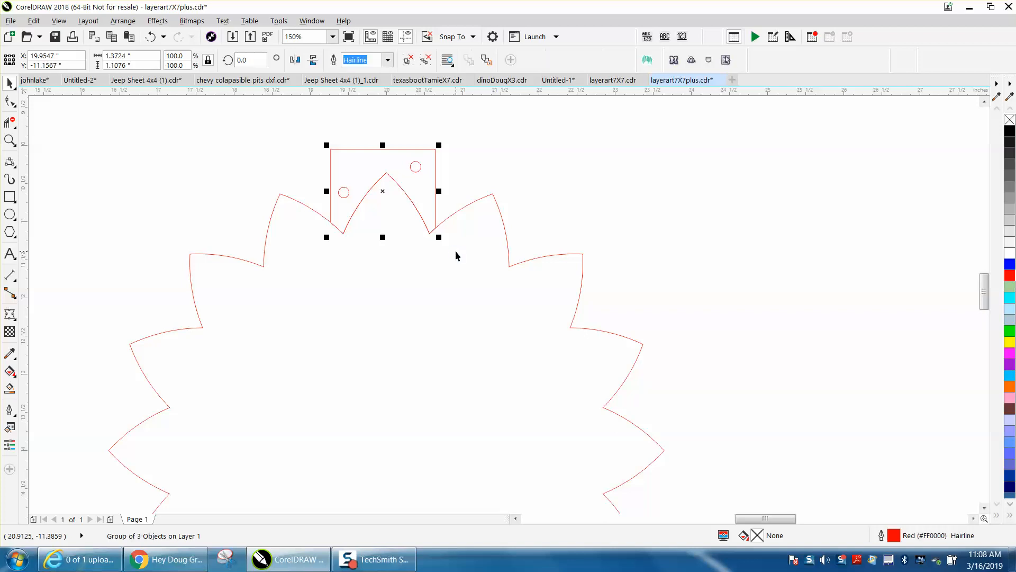
pyautogui.scroll(-2, 455, 256)
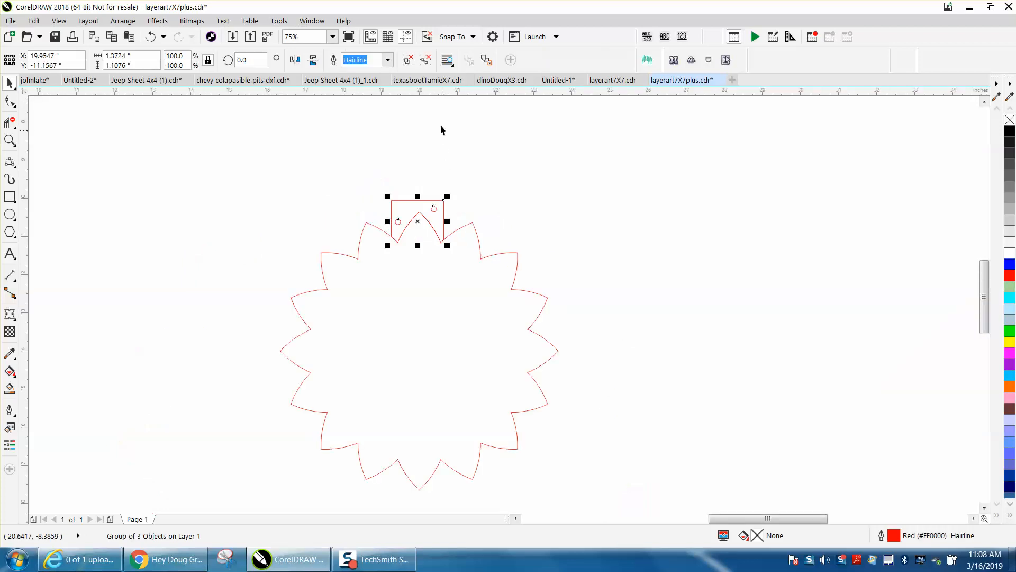
# Add a horizontal and a vertical guideline and center both on the page, crossing at the flower's middle.
pyautogui.moveTo(440, 95); pyautogui.dragTo(444, 131)
pyautogui.press('p')
pyautogui.moveTo(26, 215); pyautogui.dragTo(101, 221)
pyautogui.press('p')
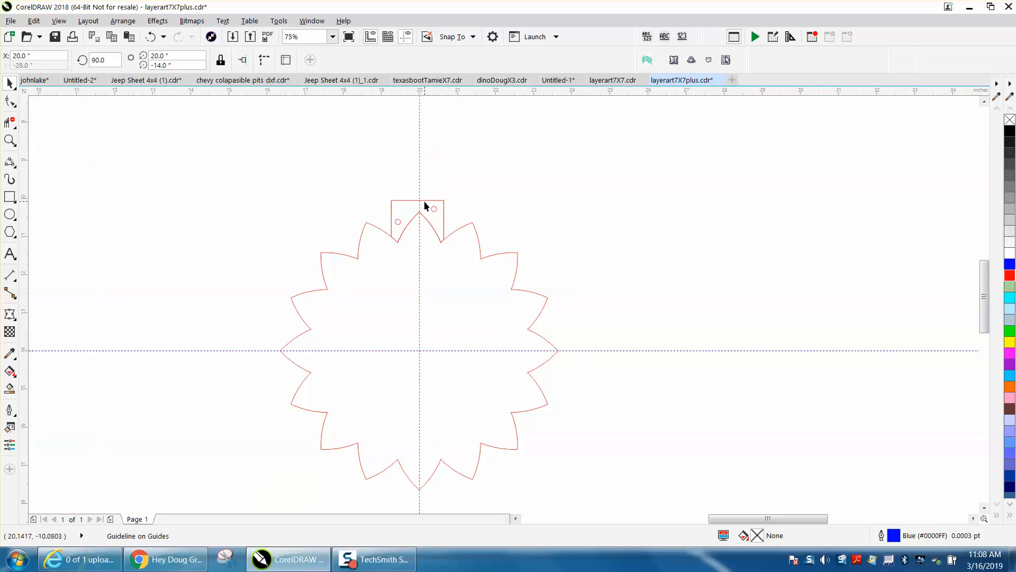
# Move the grouped top piece's rotation center to the guideline intersection in the middle of the flower.
pyautogui.click(424, 201)
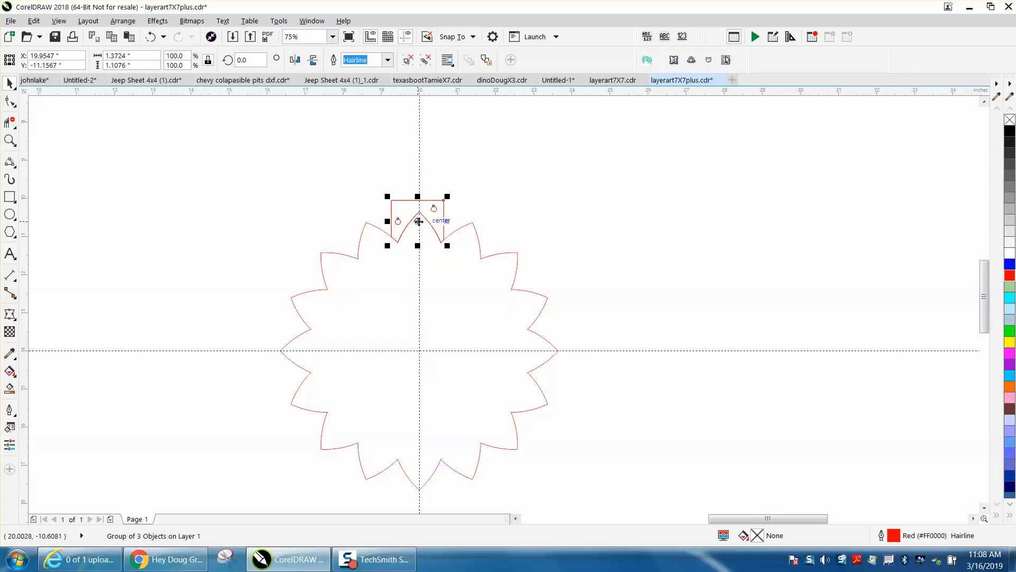
pyautogui.click(418, 221)
pyautogui.moveTo(418, 221); pyautogui.dragTo(419, 345)
pyautogui.click(552, 231)
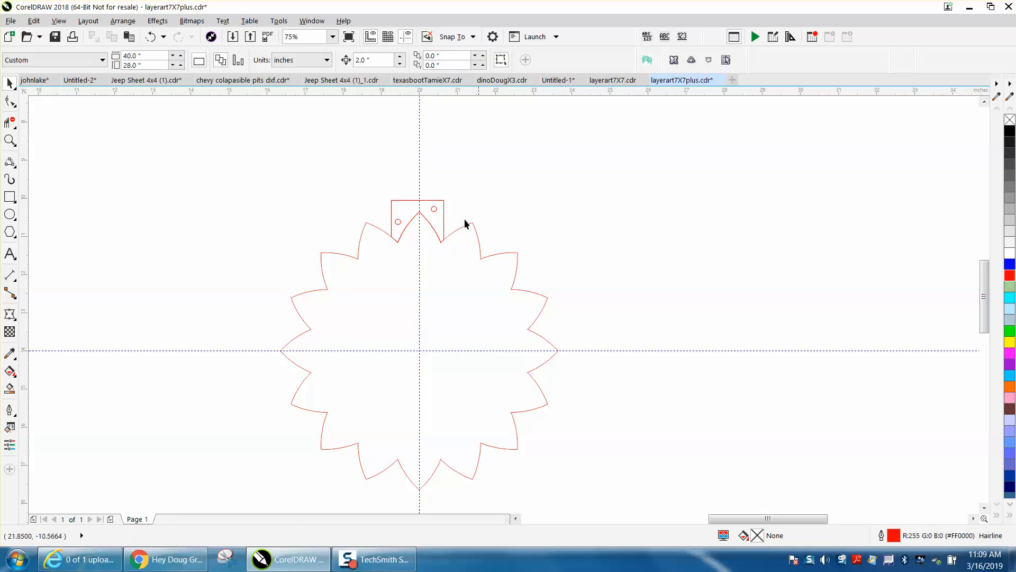
pyautogui.click(438, 210)
pyautogui.click(436, 209)
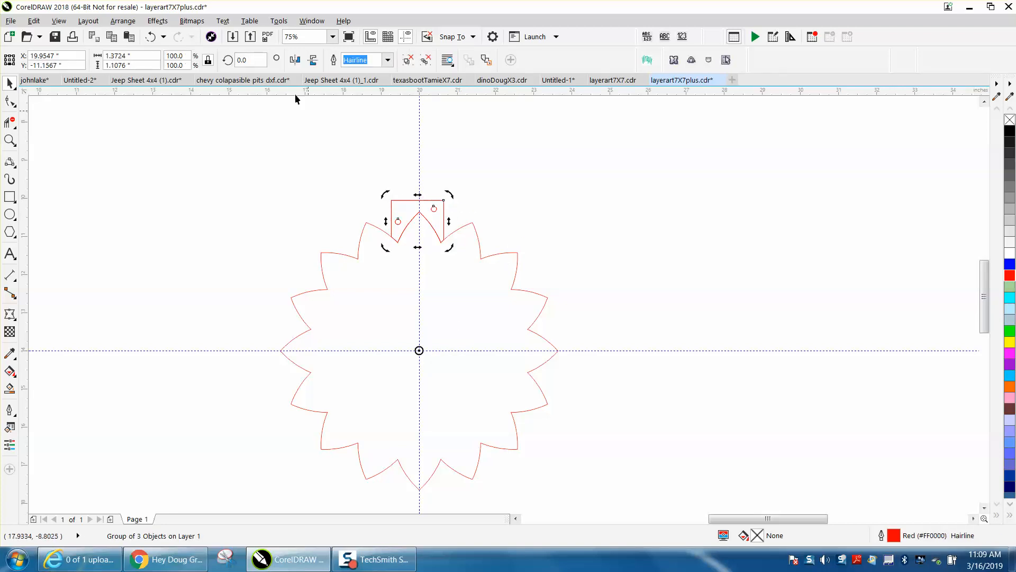
# Make a copy of the top piece rotated 45 degrees about the flower's center.
pyautogui.moveTo(254, 60); pyautogui.dragTo(231, 65)
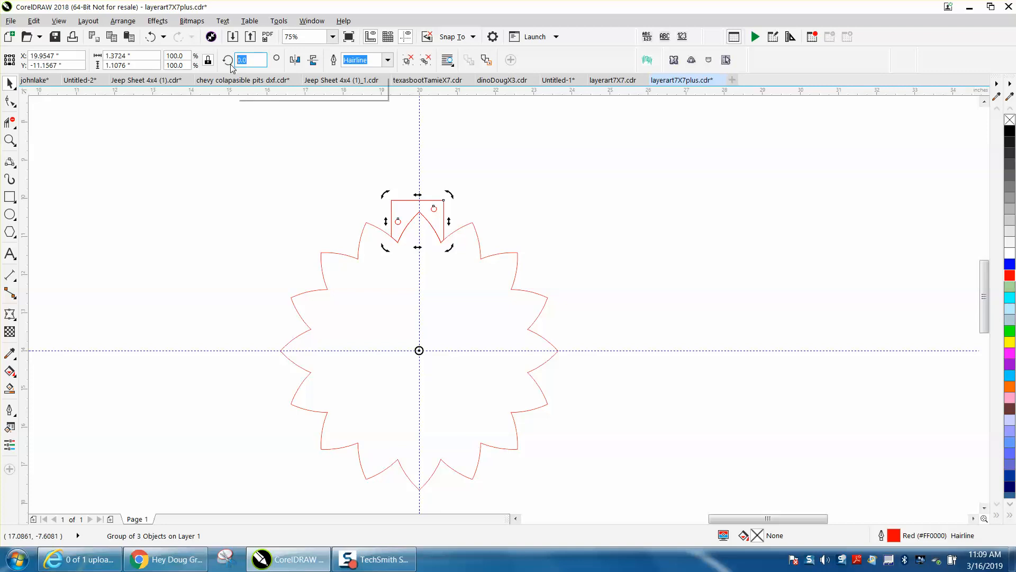
pyautogui.write('45')
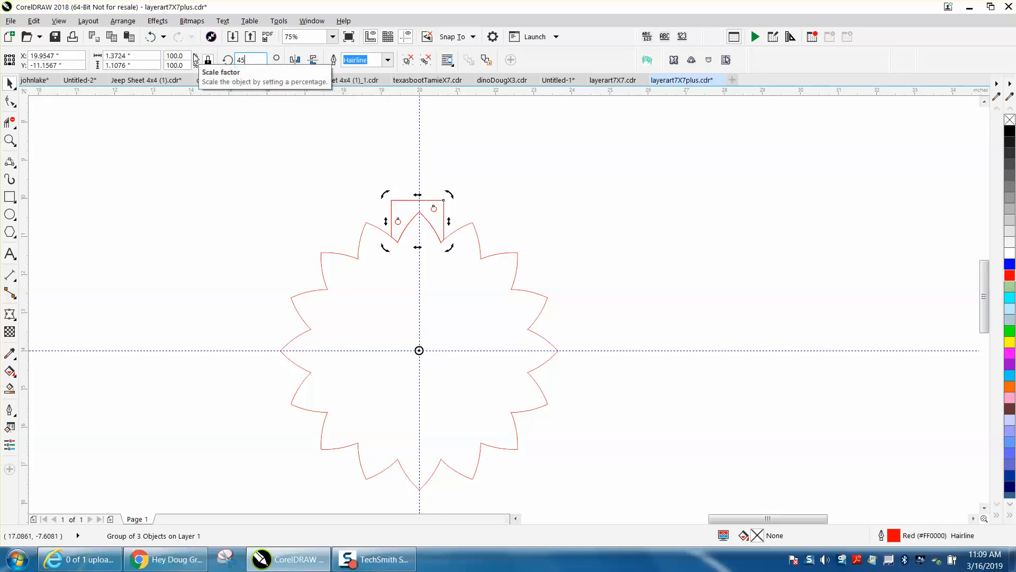
pyautogui.press('Return')
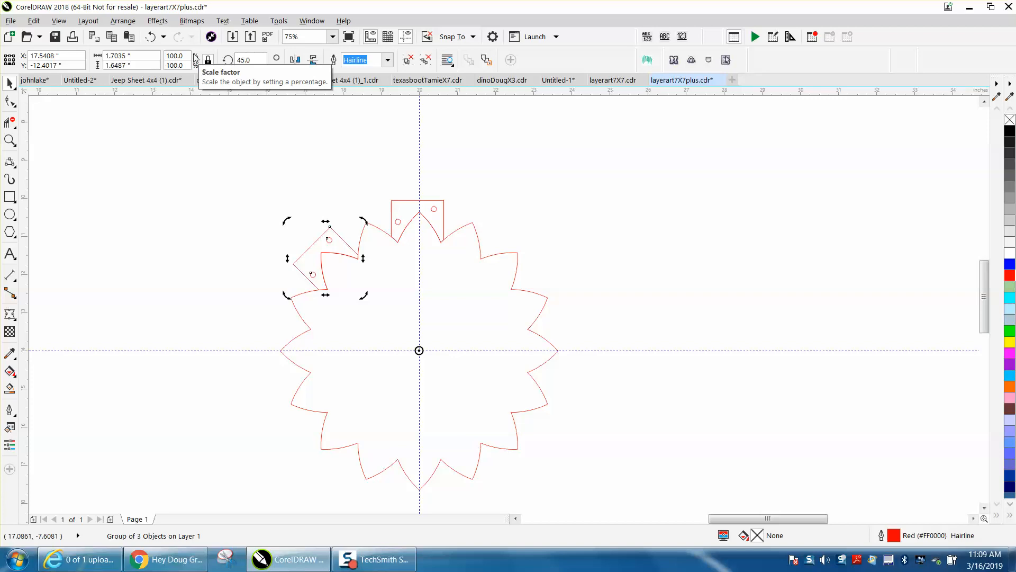
# Rotate another copy to 90 degrees and repeat the rotation until pieces sit every 45 degrees around the flower.
pyautogui.moveTo(254, 57); pyautogui.dragTo(215, 63)
pyautogui.write('90')
pyautogui.press('Return')
pyautogui.hotkey('ctrl', 'r')
pyautogui.hotkey('ctrl', 'r')
pyautogui.hotkey('ctrl', 'r')
pyautogui.hotkey('ctrl', 'r')
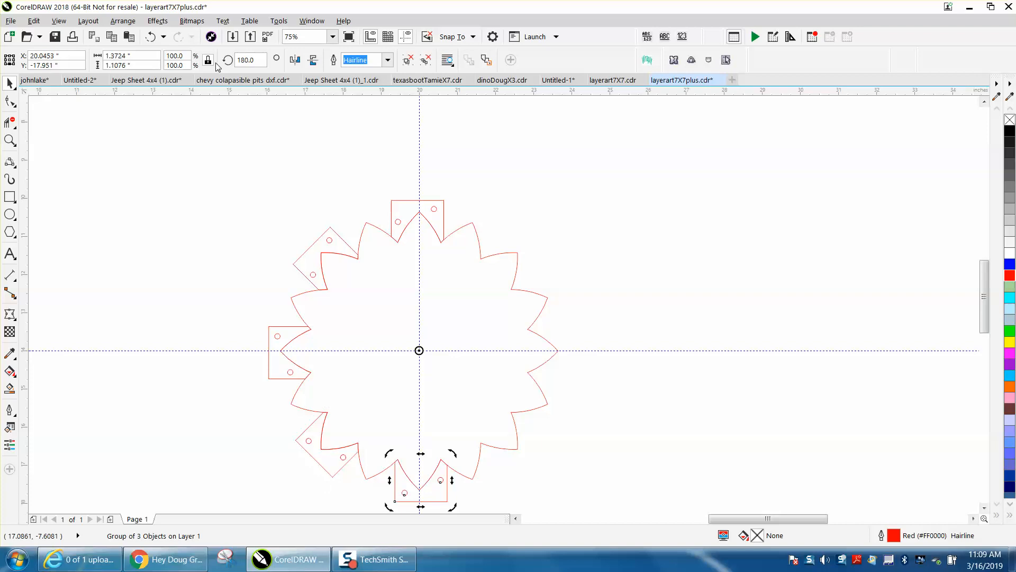
pyautogui.hotkey('ctrl', 'r')
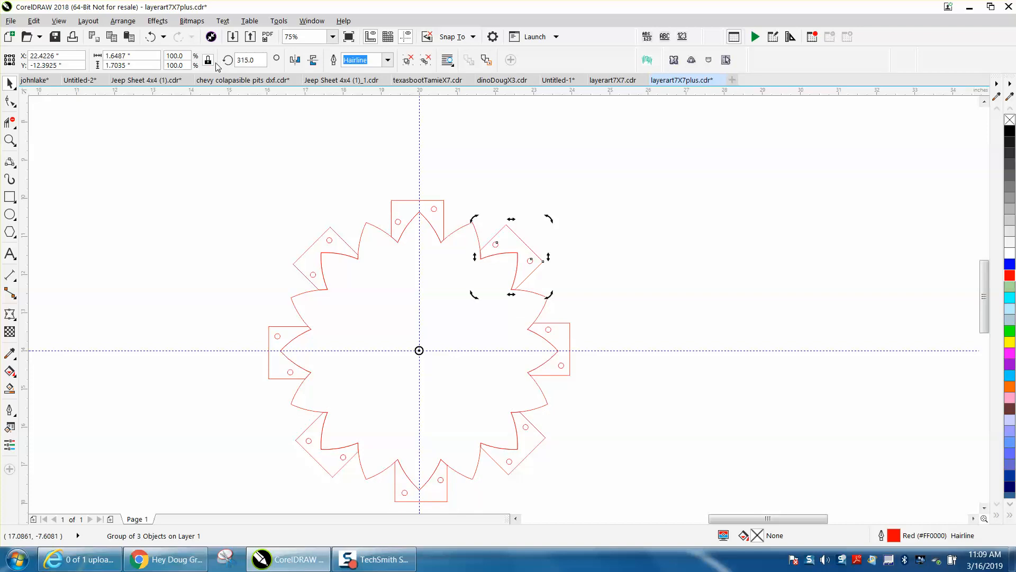
pyautogui.click(564, 183)
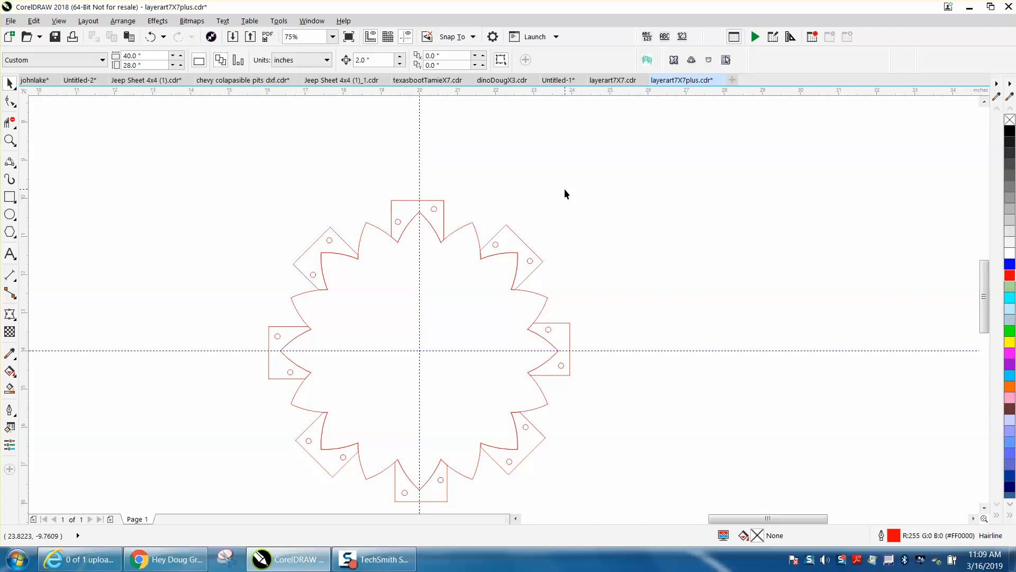
# Delete the top, left, right and bottom pieces, keeping only the four diagonal ones.
pyautogui.click(435, 209)
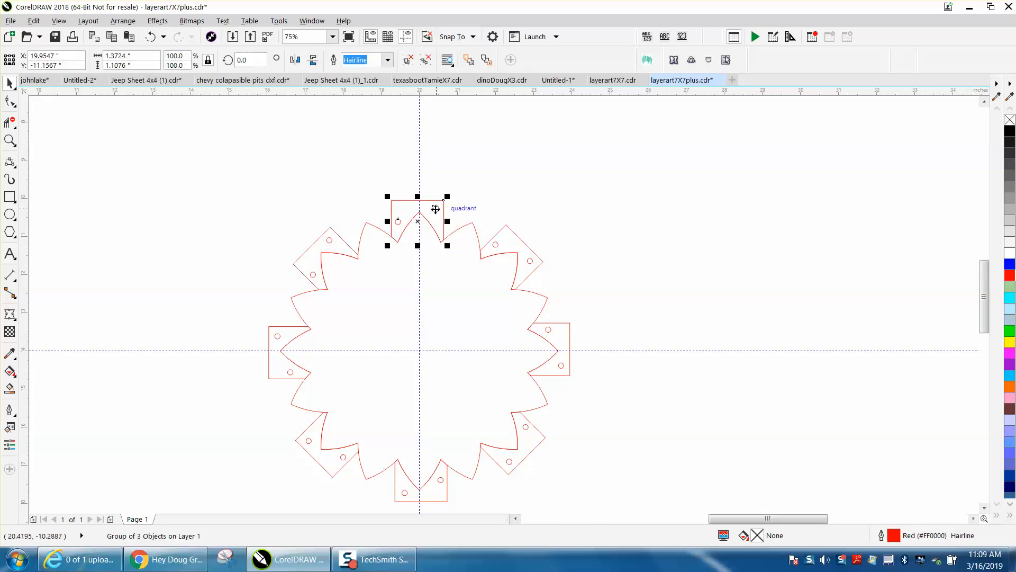
pyautogui.press('Delete')
pyautogui.click(289, 326)
pyautogui.press('Delete')
pyautogui.click(547, 328)
pyautogui.press('Delete')
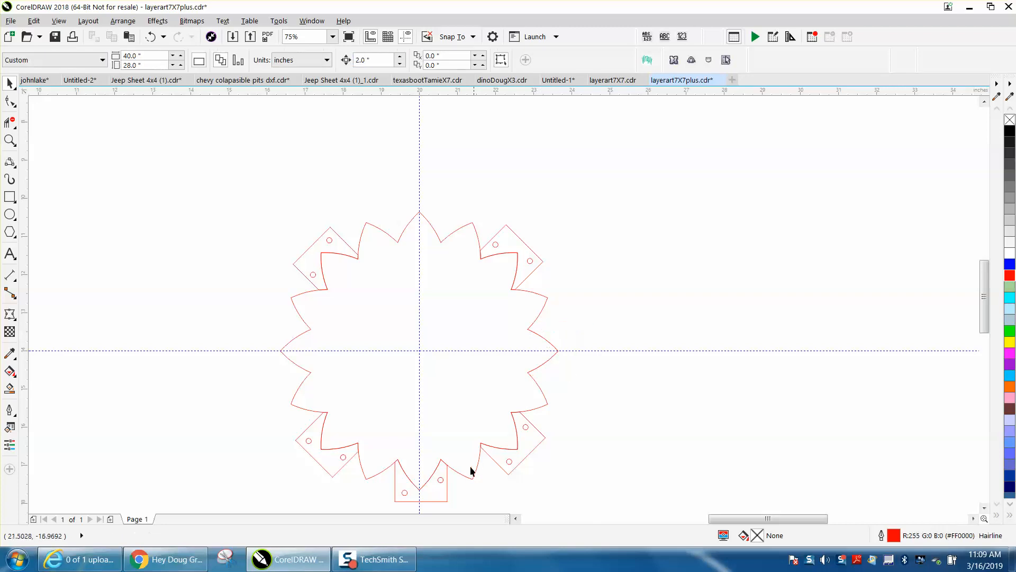
pyautogui.click(444, 482)
pyautogui.press('Delete')
# Draw a rectangle about 8.7 by 8.2 inches around the flower and its corner pieces, centered on the page.
pyautogui.scroll(-2, 484, 215)
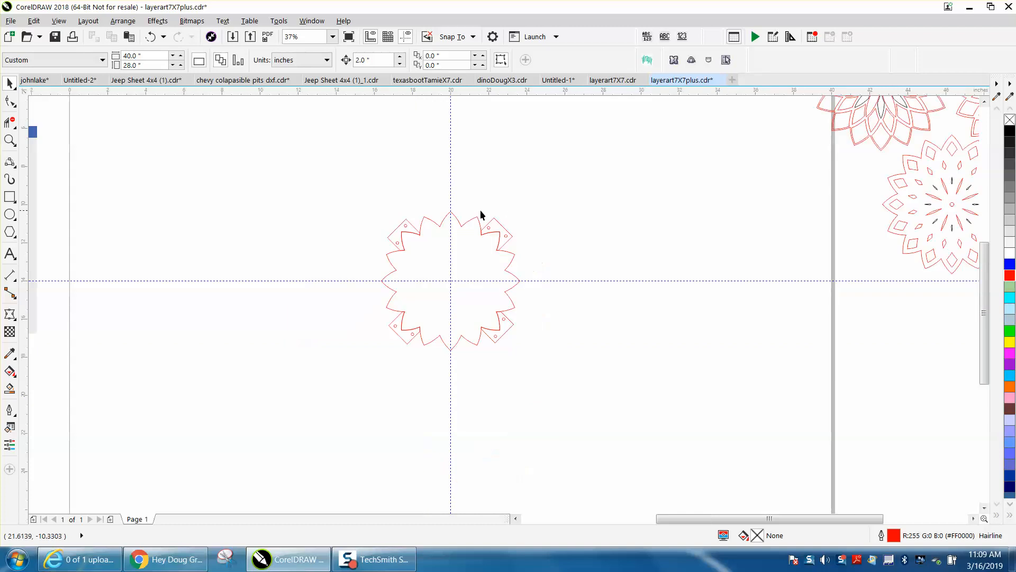
pyautogui.click(10, 140)
pyautogui.moveTo(344, 204); pyautogui.dragTo(608, 387)
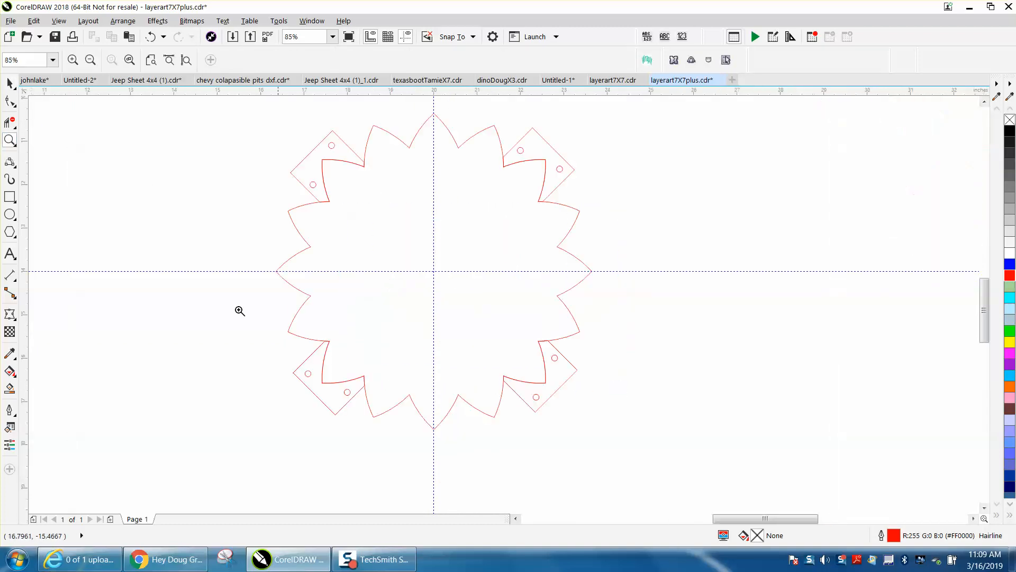
pyautogui.click(10, 196)
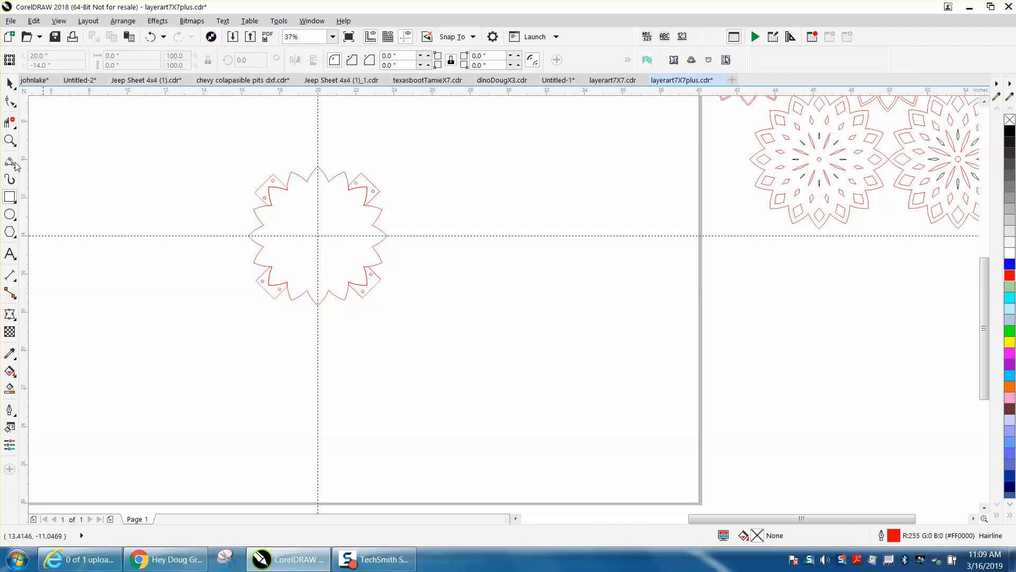
pyautogui.moveTo(239, 159); pyautogui.dragTo(405, 315)
pyautogui.press('p')
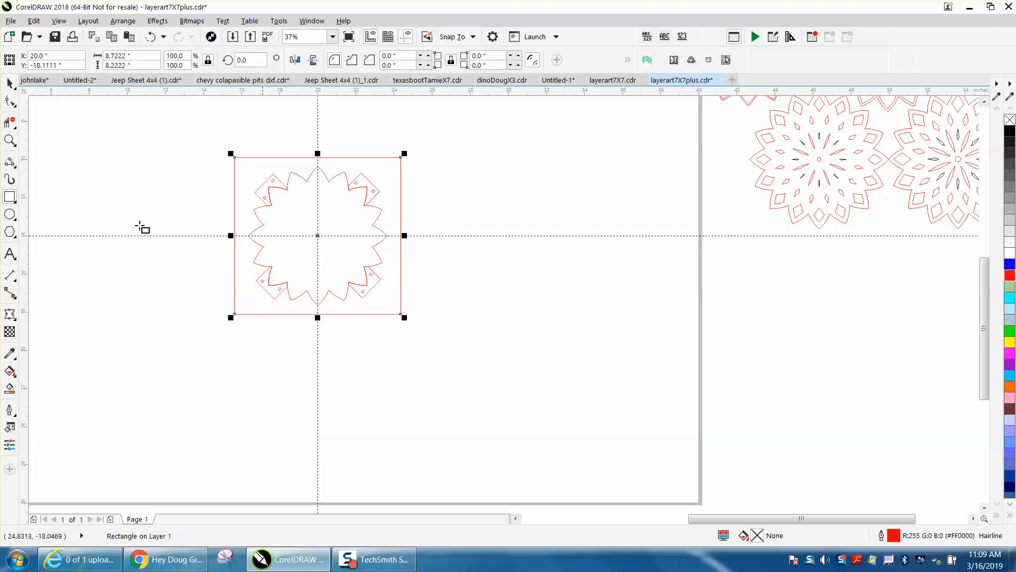
pyautogui.click(9, 140)
pyautogui.moveTo(228, 146); pyautogui.dragTo(488, 325)
pyautogui.click(9, 83)
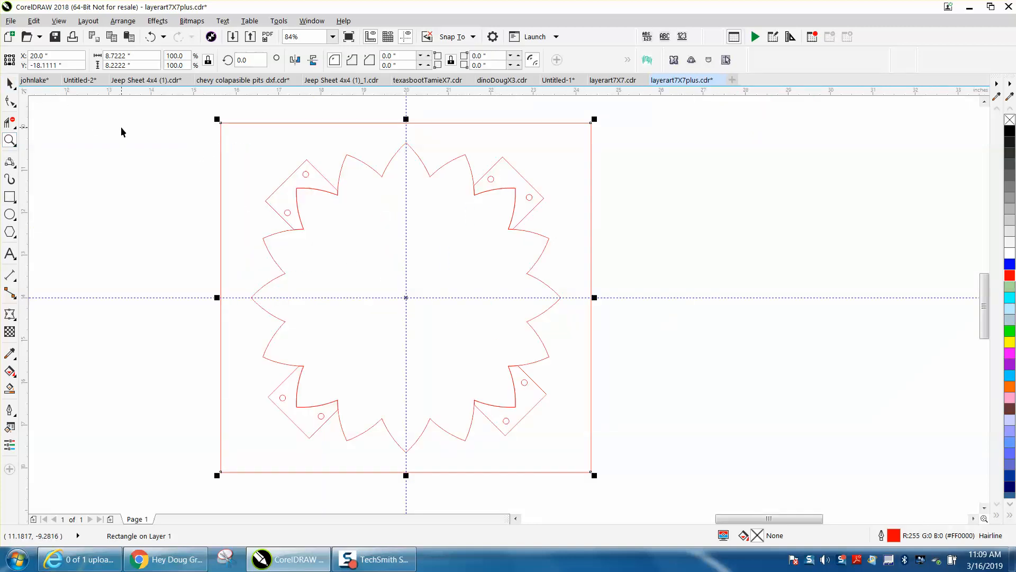
pyautogui.click(122, 128)
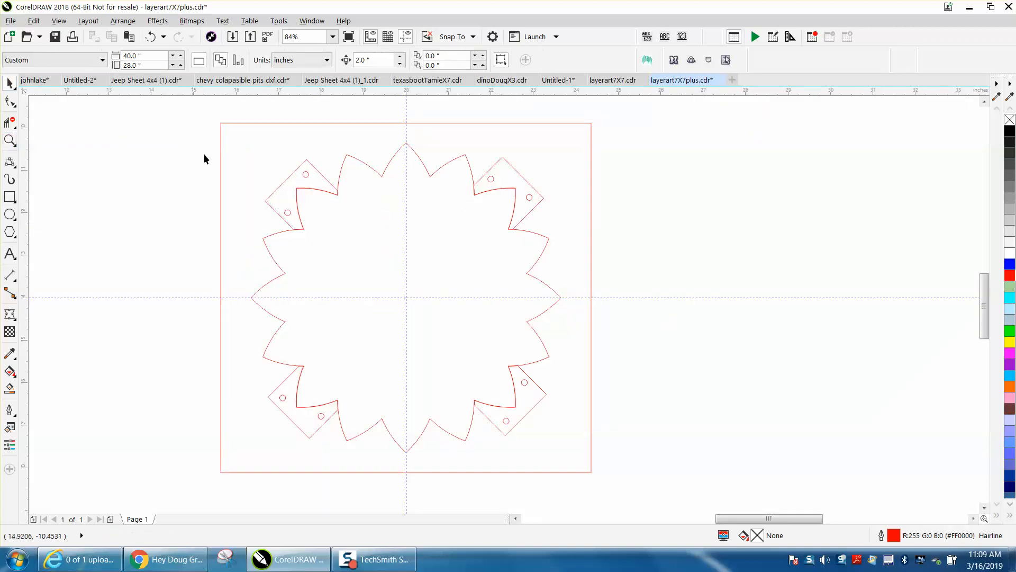
pyautogui.click(335, 194)
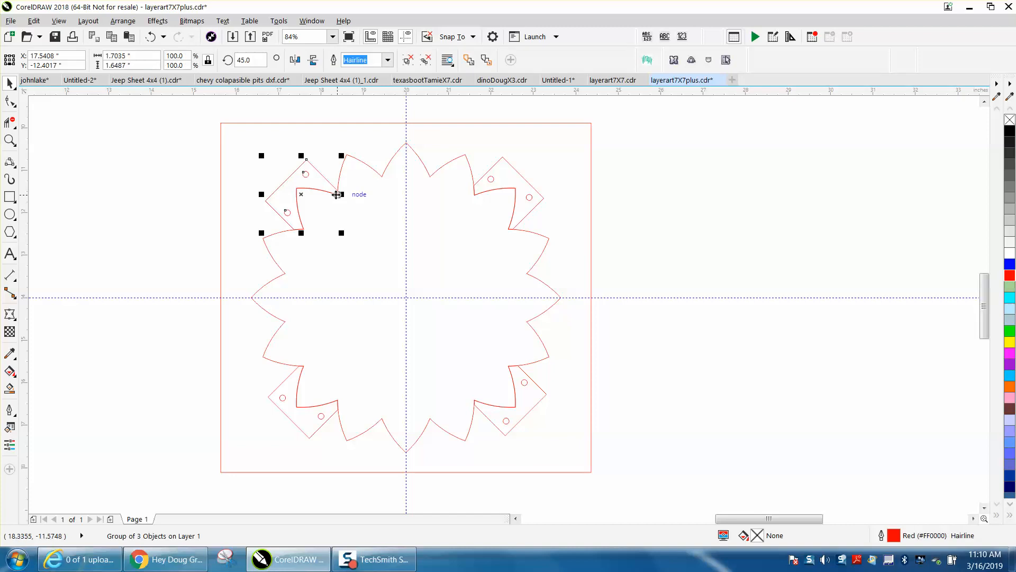
pyautogui.click(370, 203)
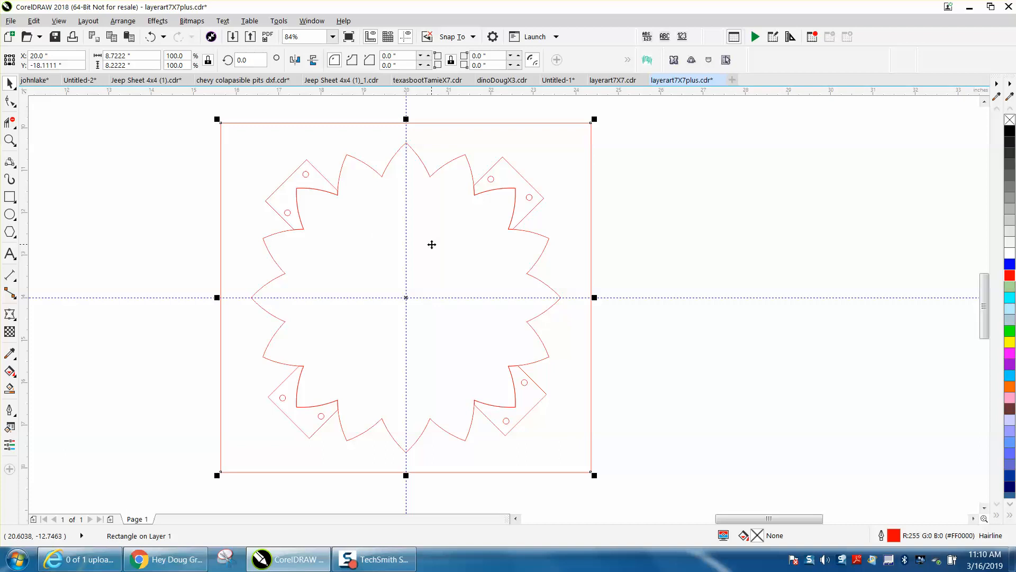
pyautogui.click(338, 108)
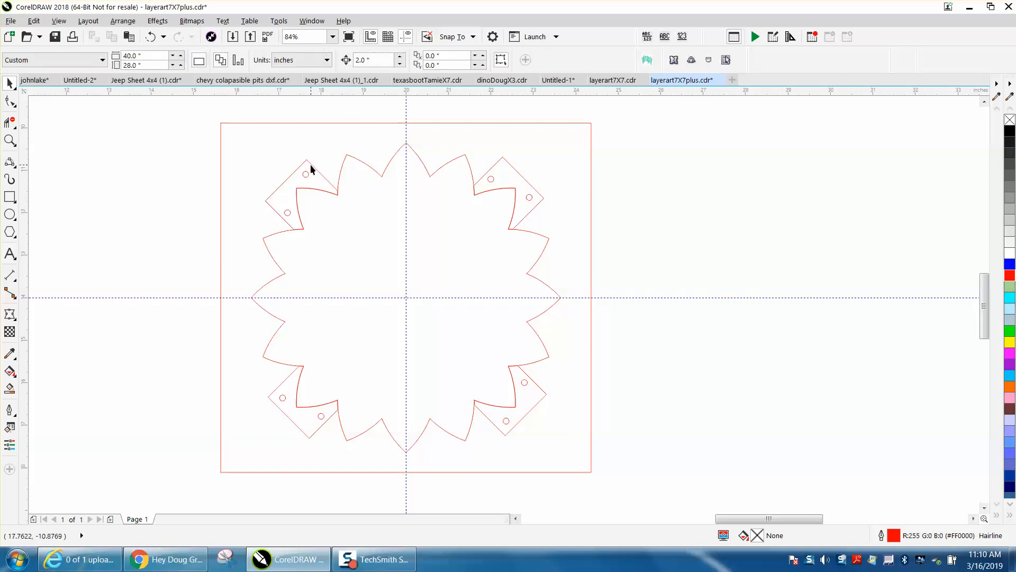
# Ungroup the four corner pieces inside the rectangle so that their holes can be selected separately.
pyautogui.moveTo(238, 110); pyautogui.dragTo(586, 503)
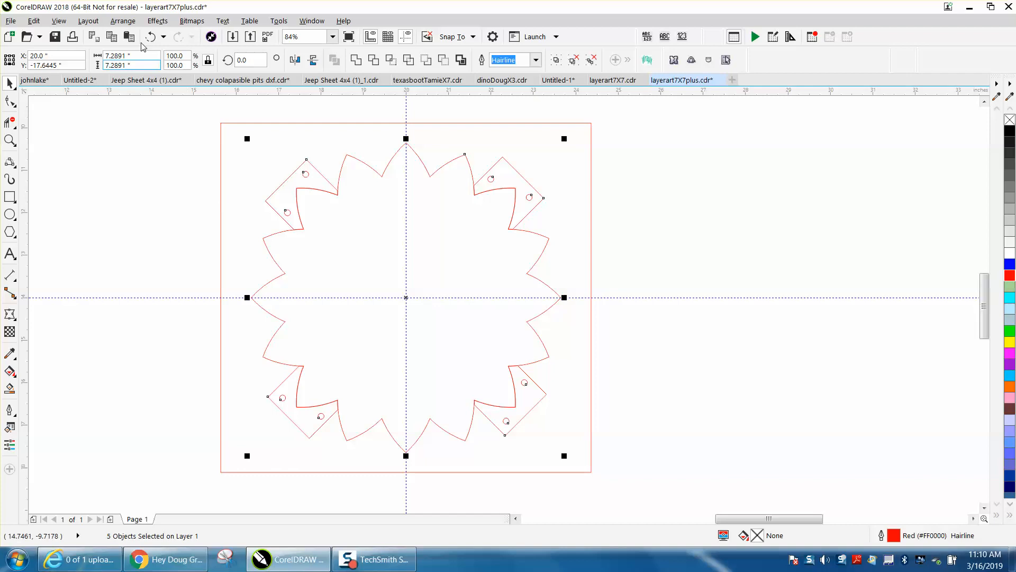
pyautogui.click(123, 22)
pyautogui.moveTo(157, 259)
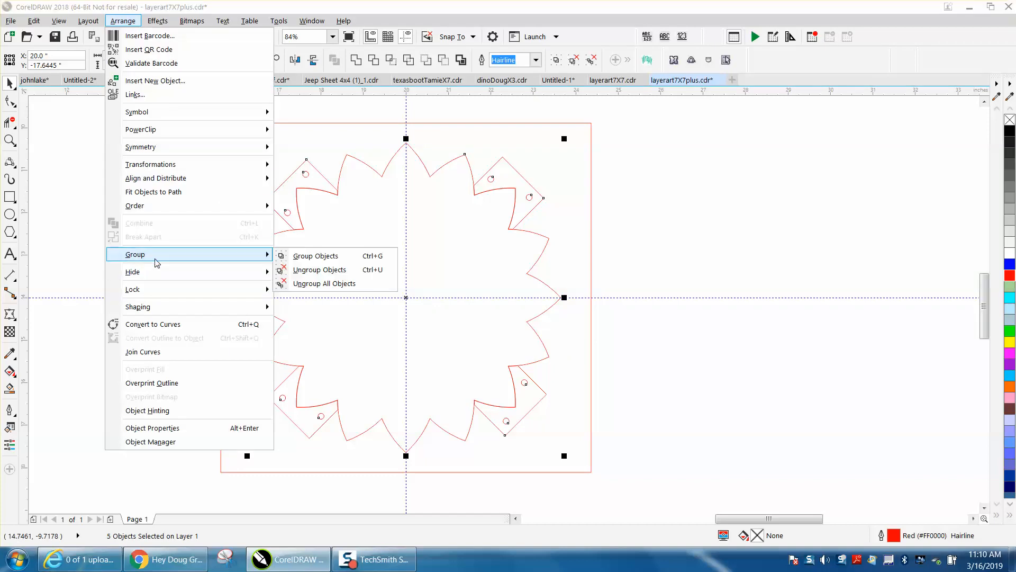
pyautogui.click(317, 270)
pyautogui.click(181, 214)
pyautogui.click(307, 173)
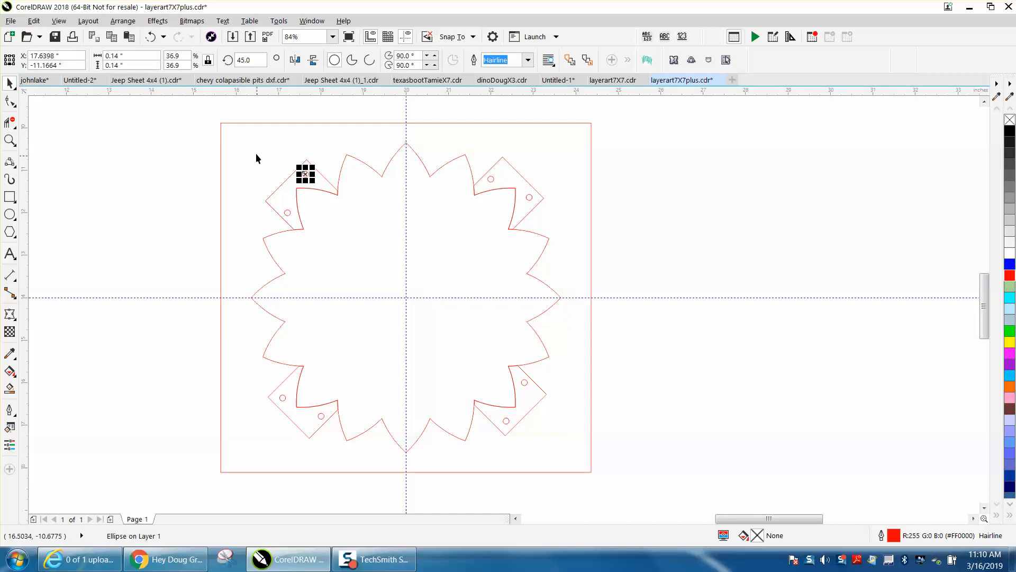
# Duplicate the upper-left piece with its holes 2 inches to the left and delete the original piece's outline, keeping its holes.
pyautogui.moveTo(257, 113); pyautogui.dragTo(348, 243)
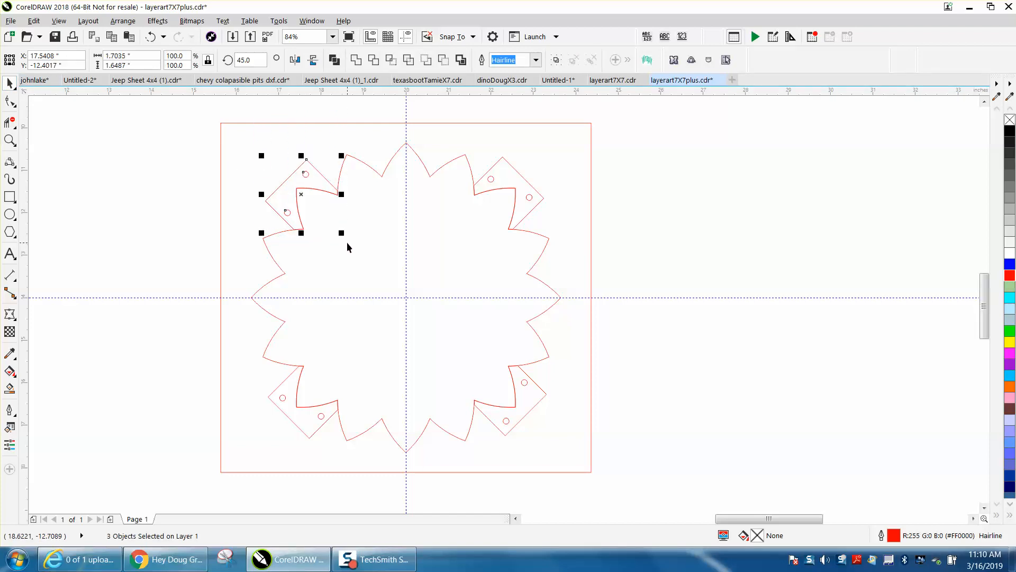
pyautogui.hotkey('ctrl', 'd')
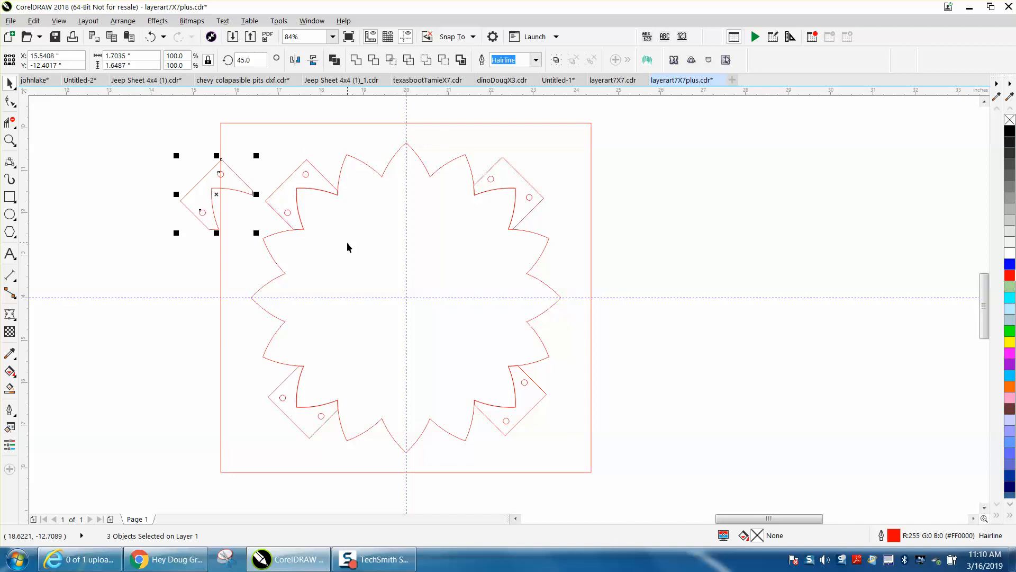
pyautogui.click(328, 182)
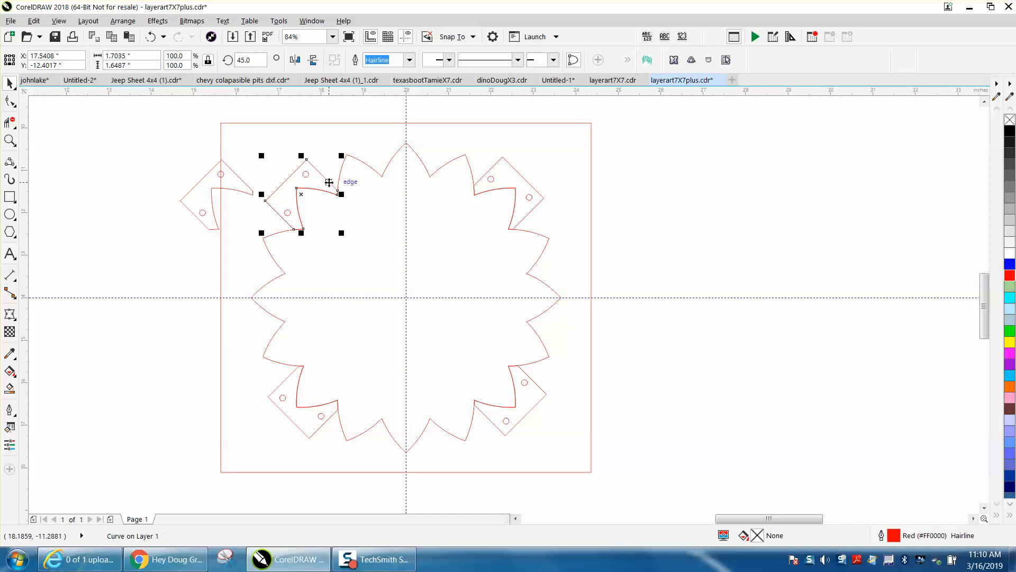
pyautogui.press('Delete')
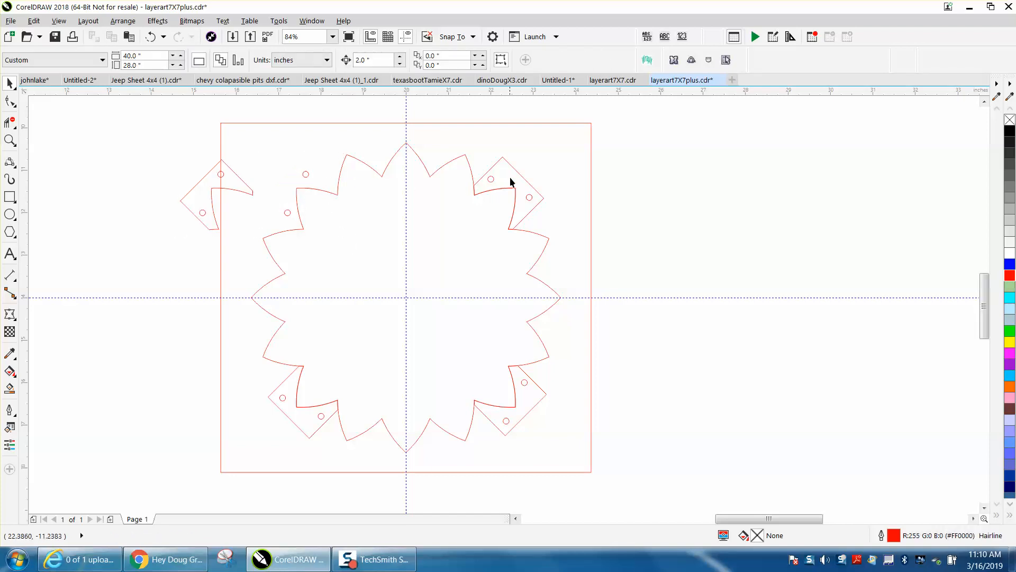
# Duplicate the upper-right piece with its holes 2 inches to the right and delete the original piece's outline, keeping its holes.
pyautogui.moveTo(537, 241); pyautogui.dragTo(552, 242)
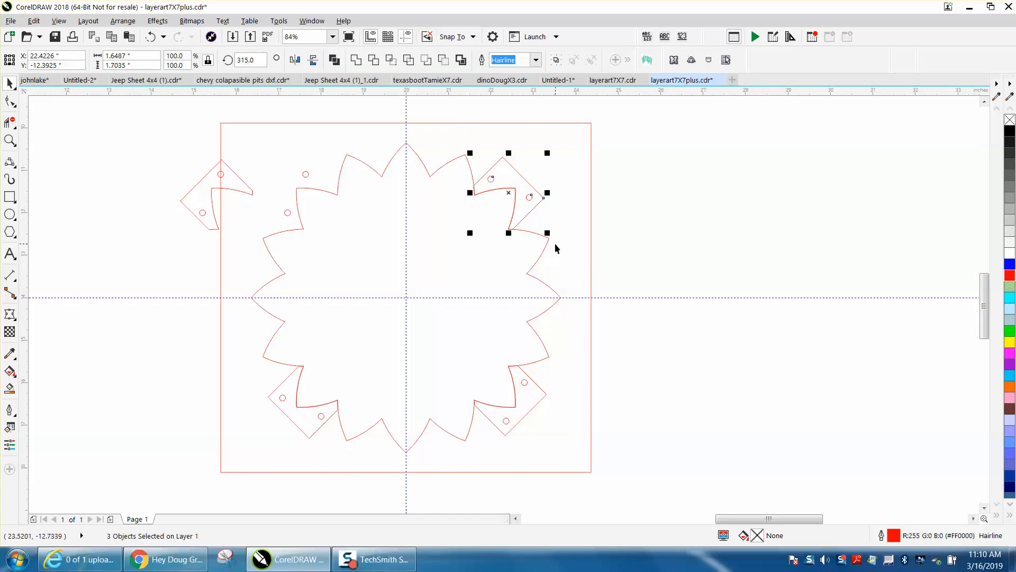
pyautogui.hotkey('ctrl', 'd')
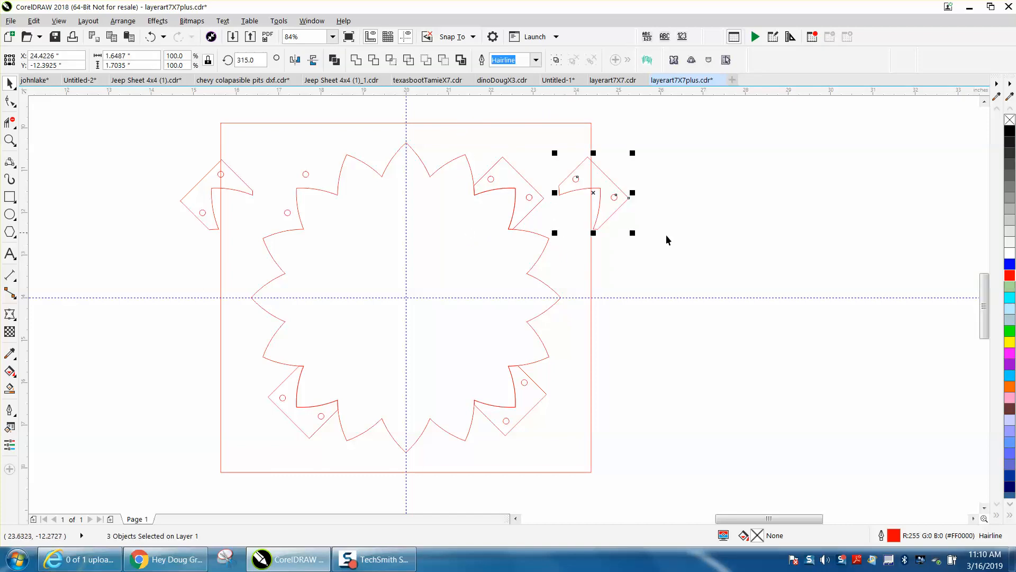
pyautogui.click(586, 212)
pyautogui.click(541, 198)
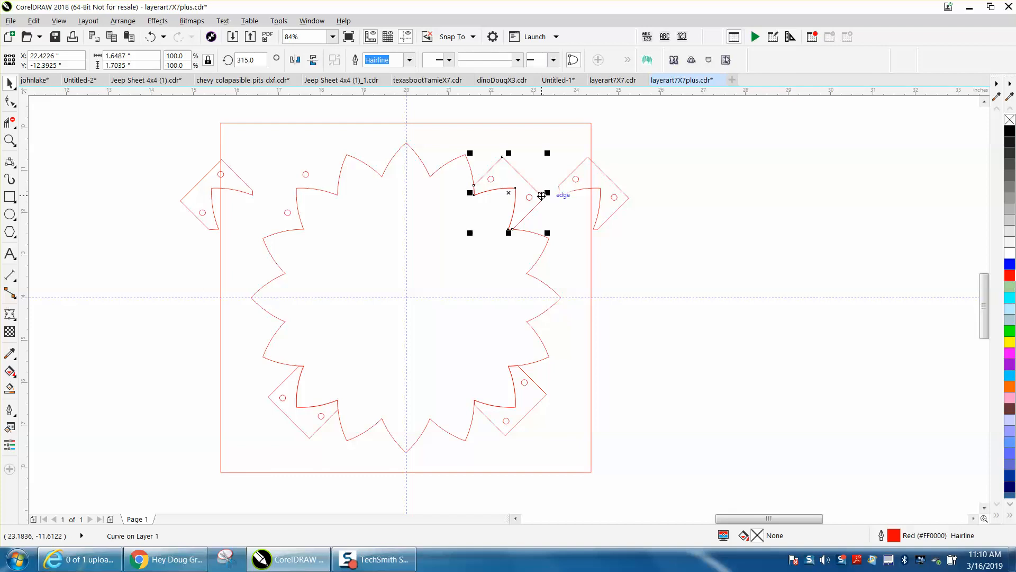
pyautogui.press('Delete')
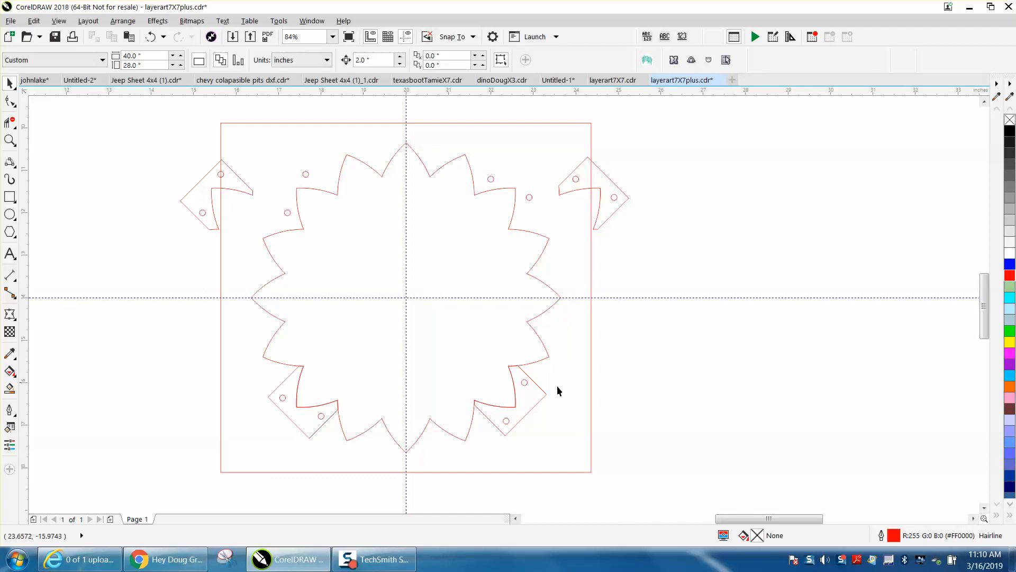
# Duplicate the lower-right piece with its holes 2 inches to the right and delete the original piece's outline, keeping its holes.
pyautogui.moveTo(481, 441); pyautogui.dragTo(462, 447)
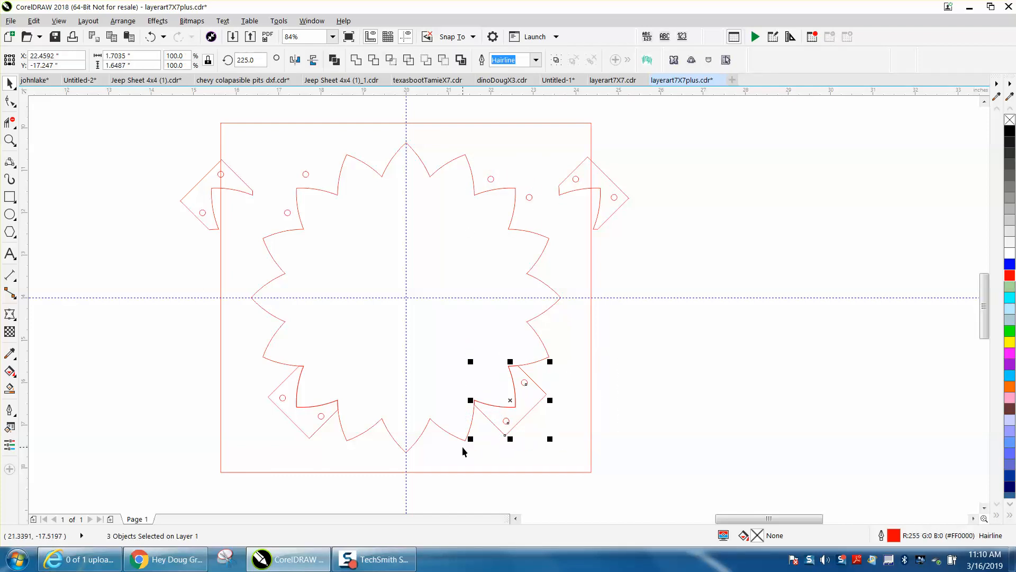
pyautogui.hotkey('ctrl', 'd')
pyautogui.click(701, 461)
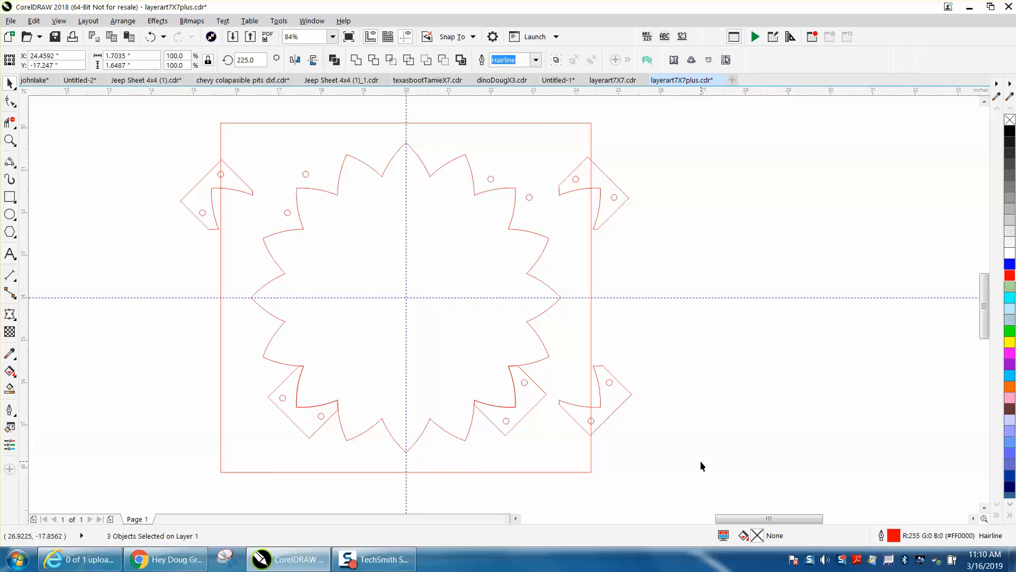
pyautogui.click(545, 394)
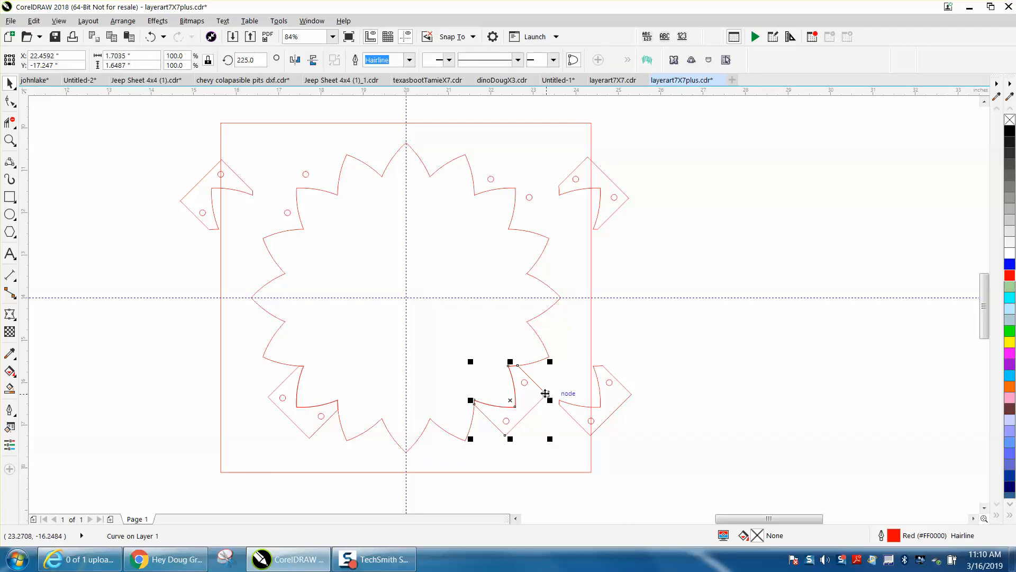
pyautogui.press('Delete')
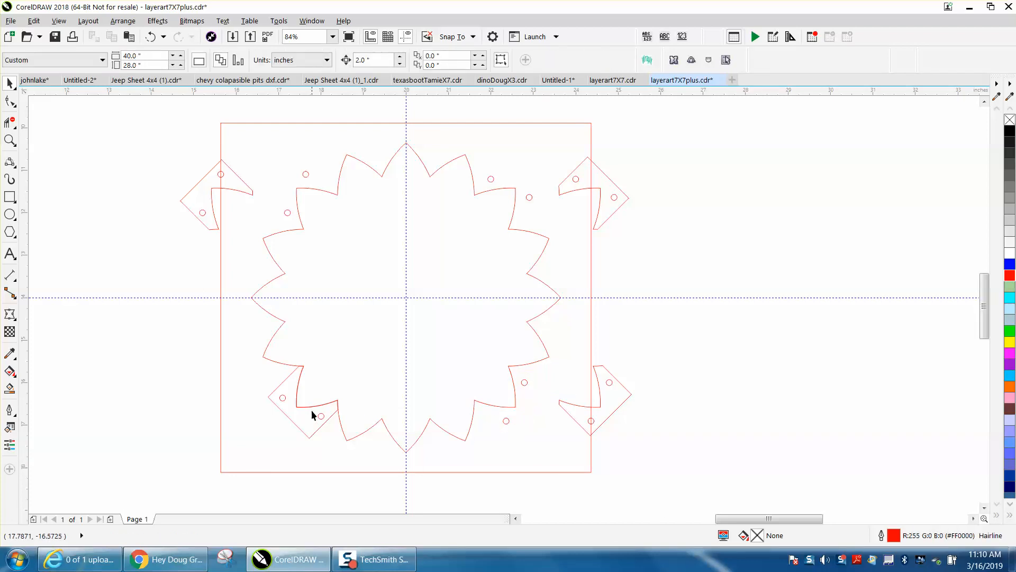
# Duplicate the lower-left piece with its holes 2 inches to the left and delete the original piece's outline, keeping its holes.
pyautogui.moveTo(210, 356); pyautogui.dragTo(353, 453)
pyautogui.press('+')
pyautogui.hotkey('shift', 'Left')
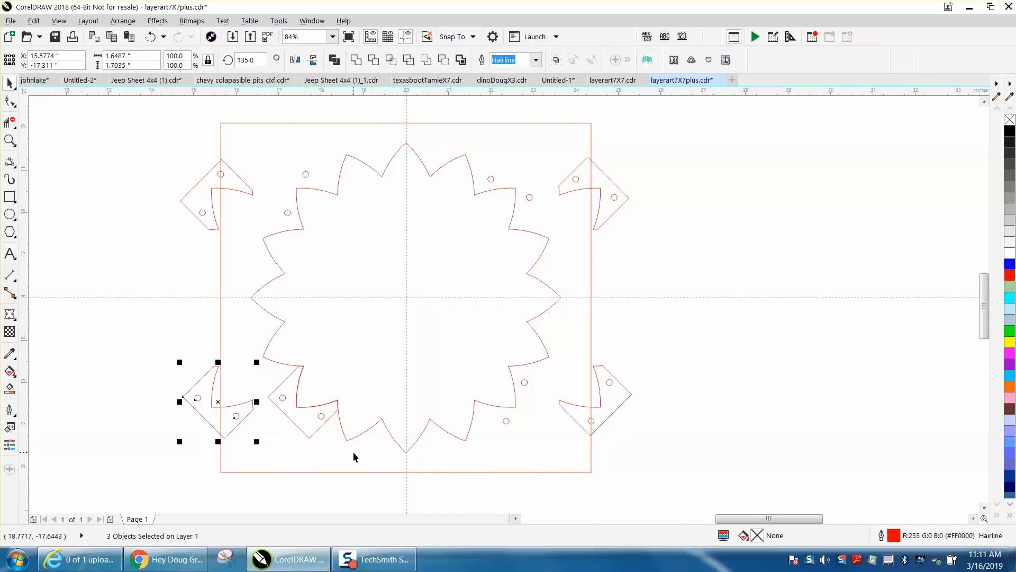
pyautogui.click(310, 438)
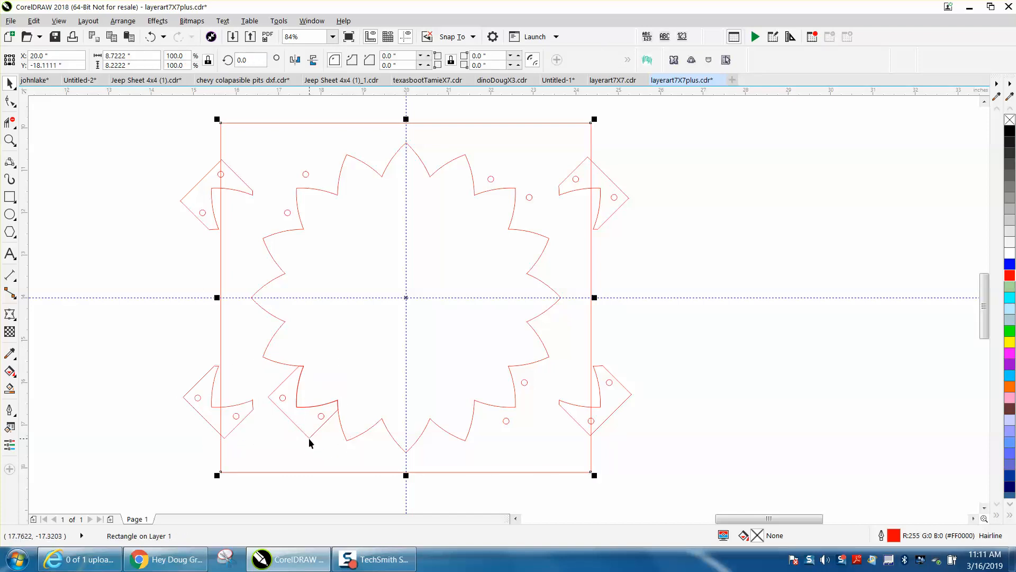
pyautogui.click(311, 437)
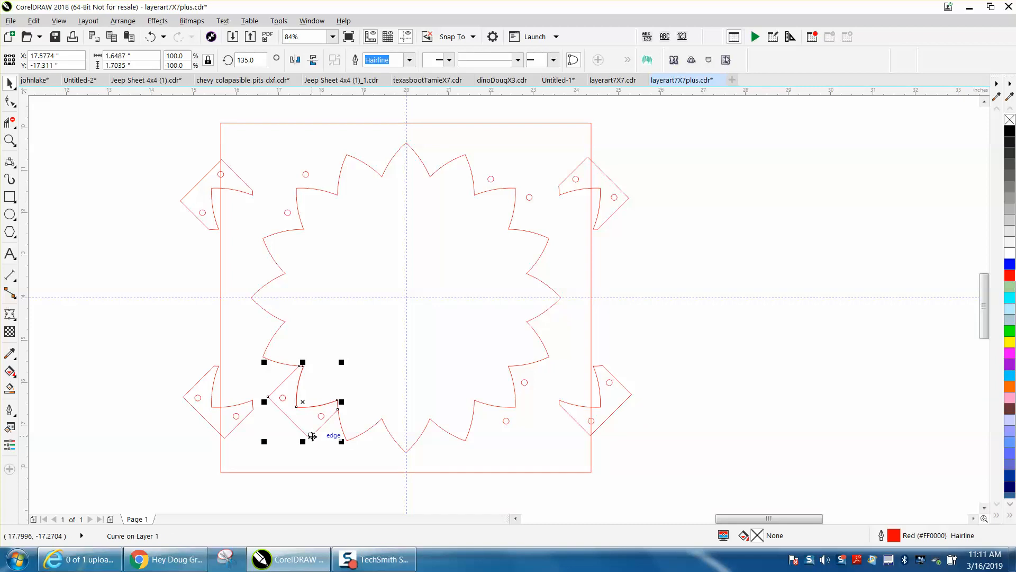
pyautogui.press('Delete')
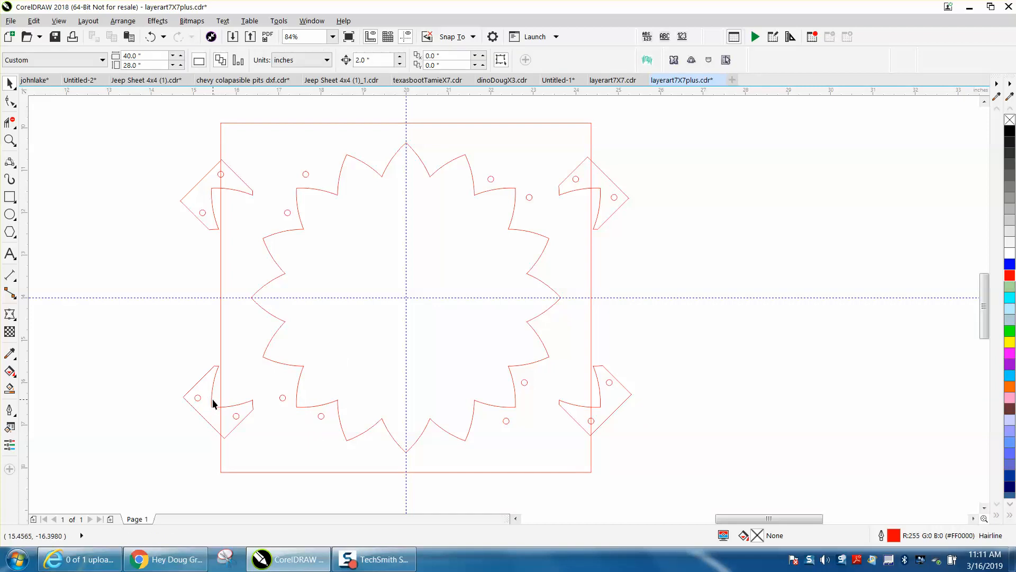
# Group the duplicated lower-left corner piece with its two holes and move it clear of the rectangle, to the right.
pyautogui.moveTo(251, 431); pyautogui.dragTo(263, 446)
pyautogui.hotkey('ctrl', 'g')
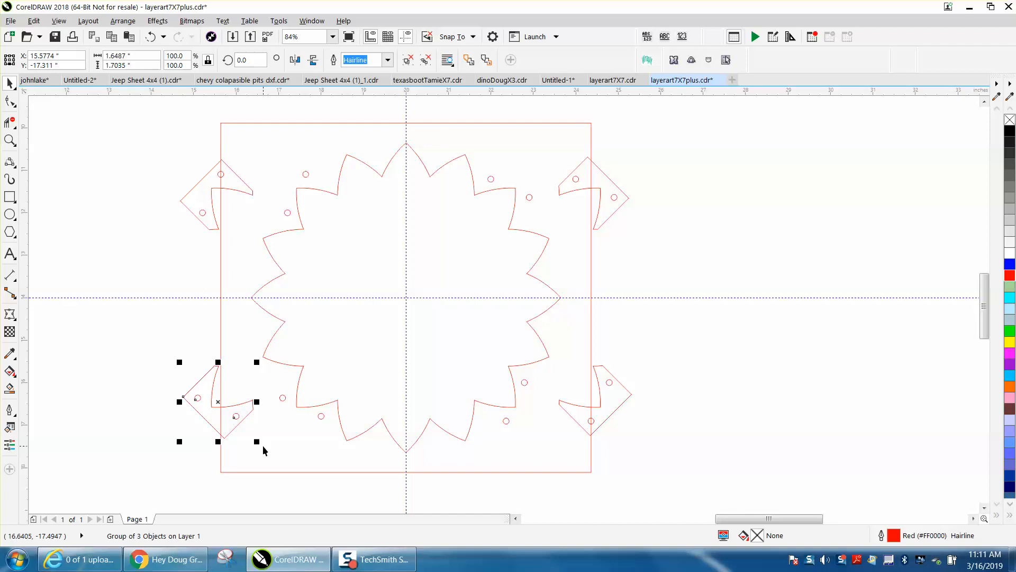
pyautogui.moveTo(252, 400); pyautogui.dragTo(724, 228)
# Delete the other three duplicated corner pieces and the leftover duplicate holes at the upper left and lower right.
pyautogui.click(621, 211)
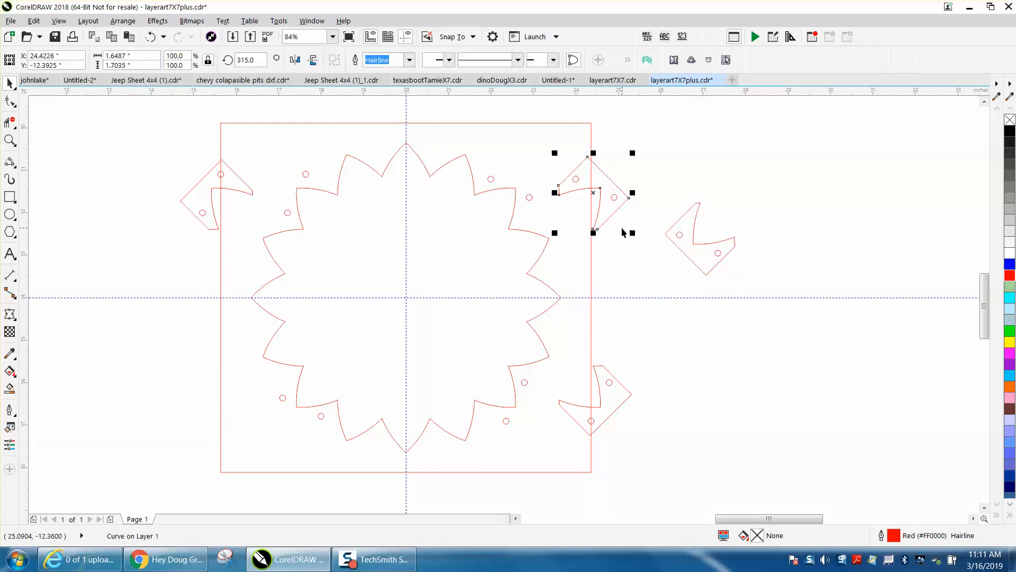
pyautogui.press('Delete')
pyautogui.click(623, 387)
pyautogui.press('Delete')
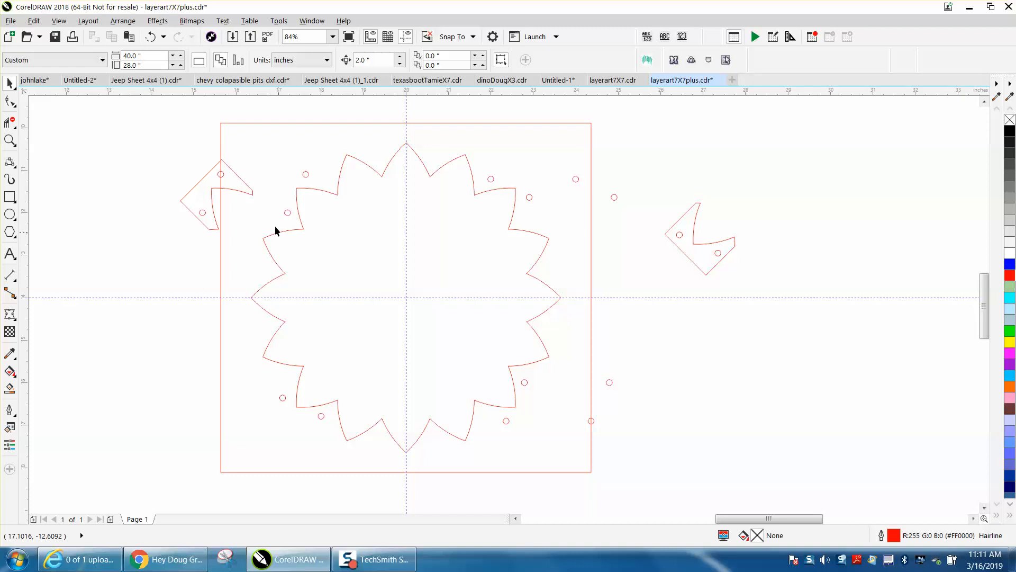
pyautogui.moveTo(271, 234); pyautogui.dragTo(272, 233)
pyautogui.press('Delete')
pyautogui.click(227, 190)
pyautogui.press('Delete')
pyautogui.moveTo(578, 426); pyautogui.dragTo(576, 426)
pyautogui.press('Delete')
pyautogui.moveTo(621, 475); pyautogui.dragTo(635, 489)
pyautogui.hotkey('ctrl', 'g')
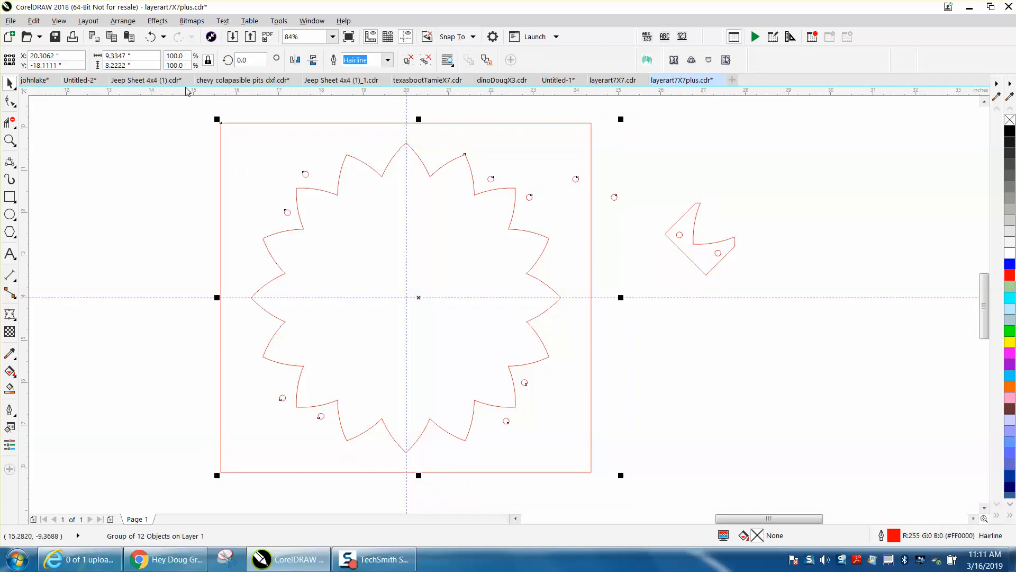
pyautogui.click(123, 21)
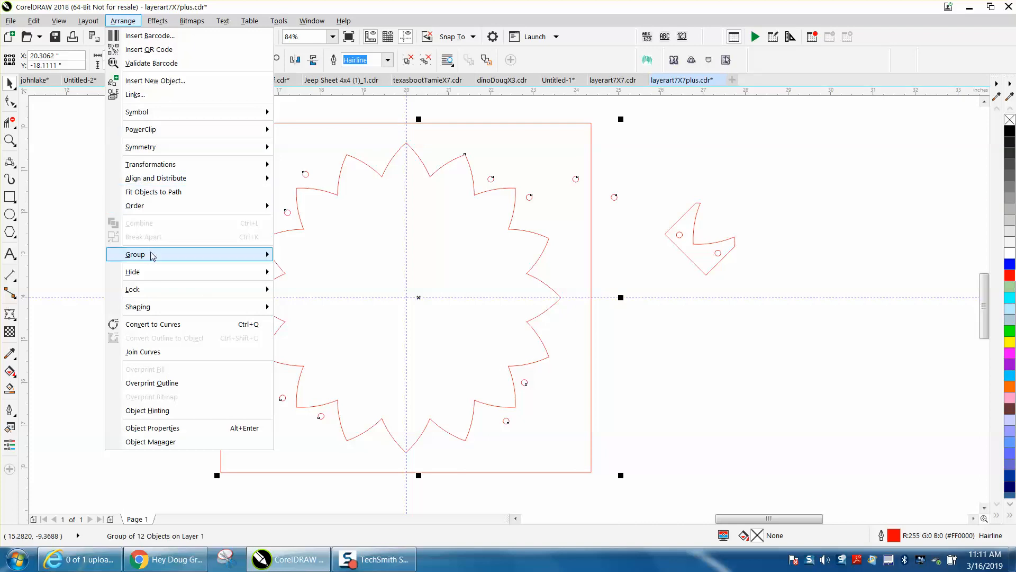
pyautogui.moveTo(221, 263)
pyautogui.click(310, 270)
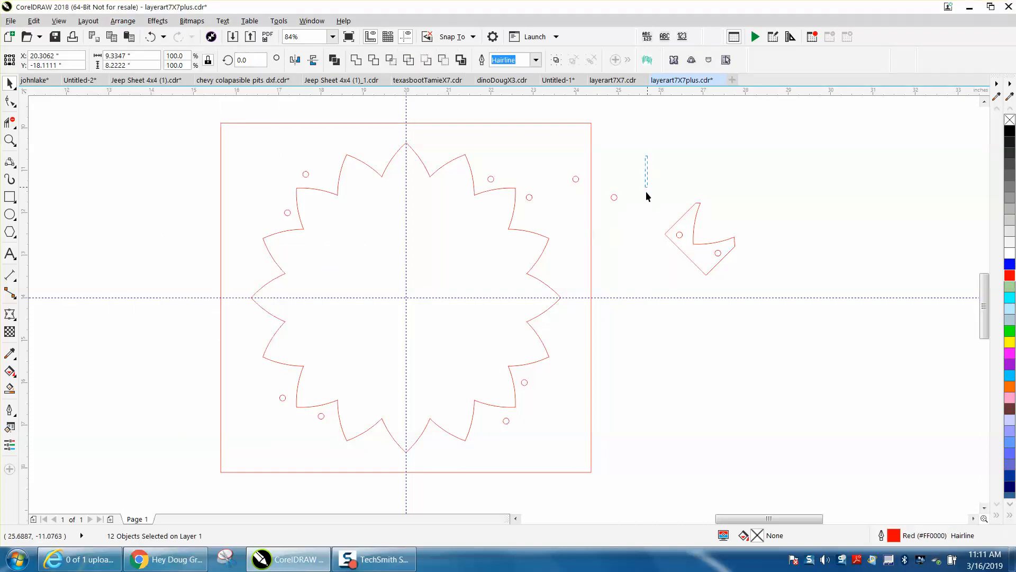
# Delete the two leftover duplicate holes at the upper right, and group the rectangle, the flower outline and its eight surrounding holes.
pyautogui.moveTo(562, 214); pyautogui.dragTo(562, 215)
pyautogui.press('Delete')
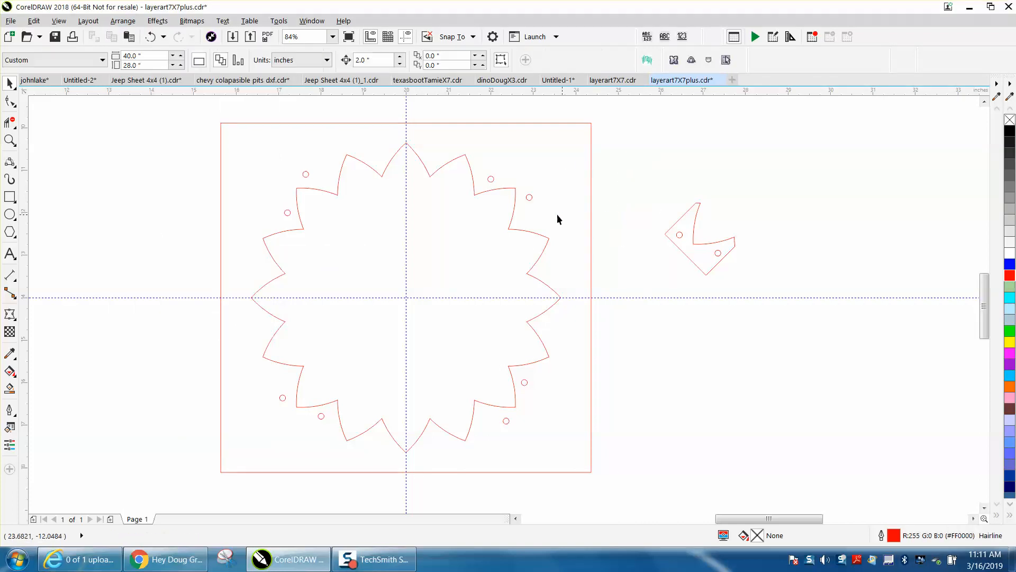
pyautogui.moveTo(331, 376); pyautogui.dragTo(626, 500)
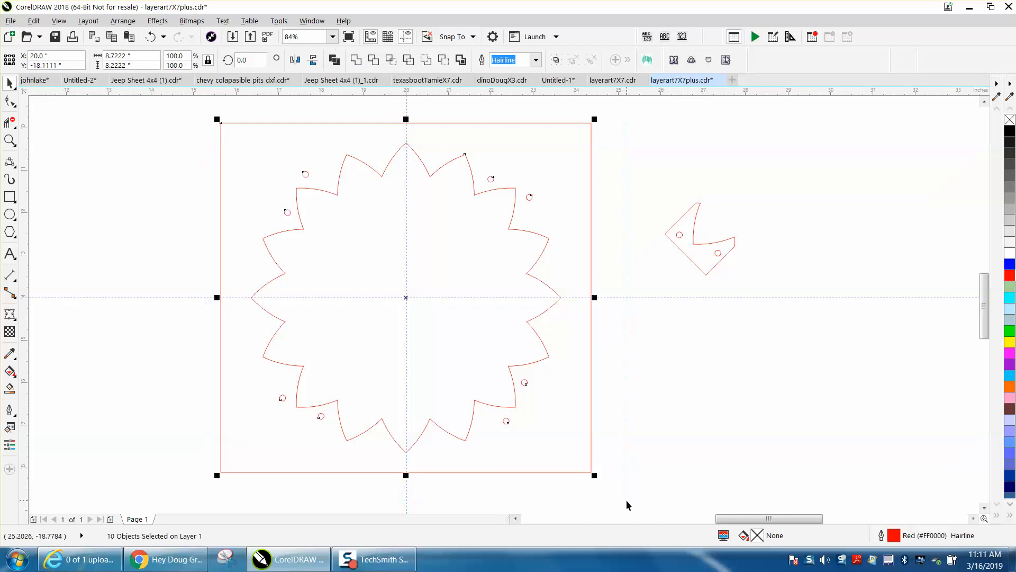
pyautogui.hotkey('ctrl', 'g')
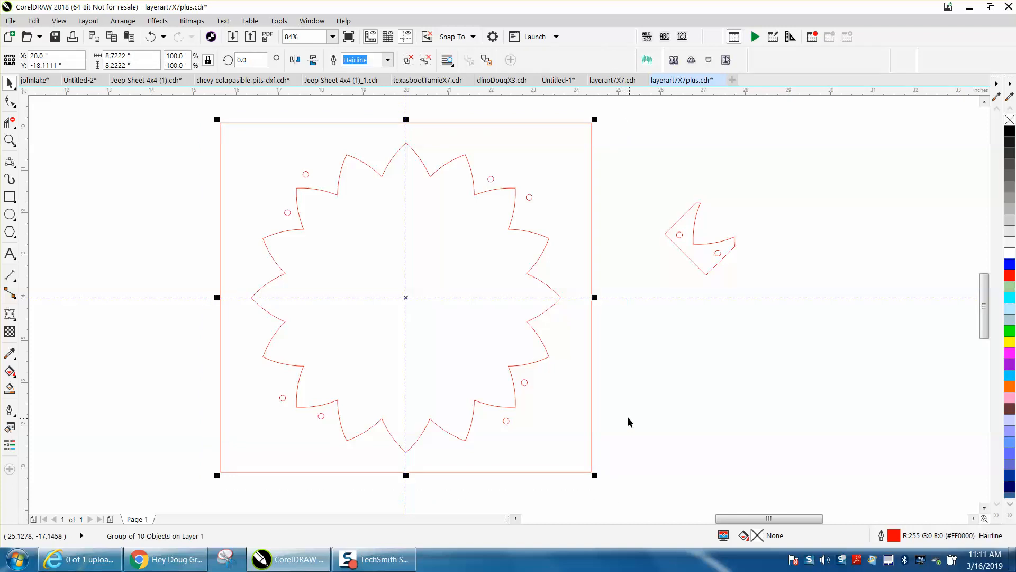
# Move the grouped base into the page's upper-left corner and place the single corner piece just to its right.
pyautogui.scroll(-3, 411, 257)
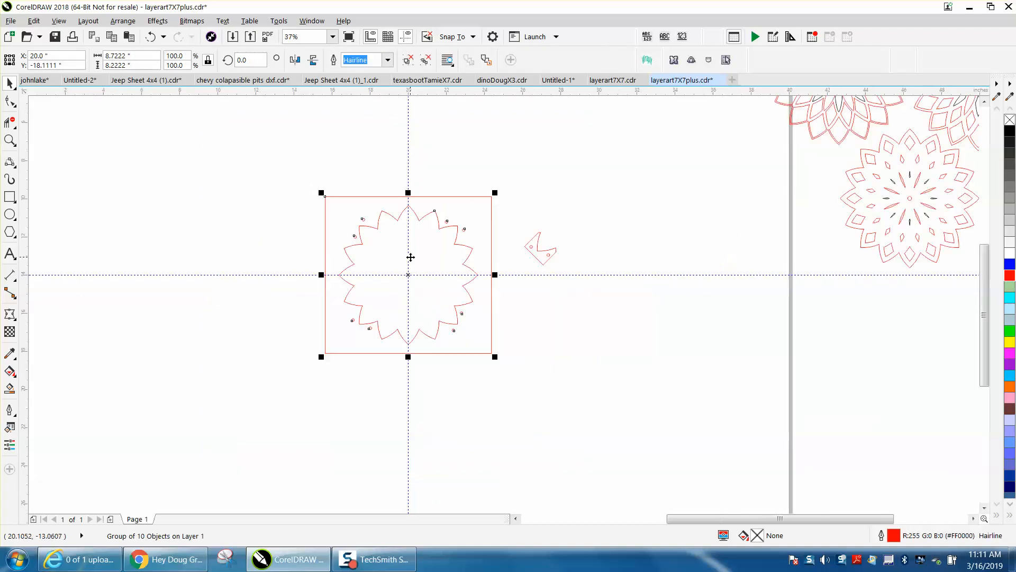
pyautogui.scroll(-2, 709, 284)
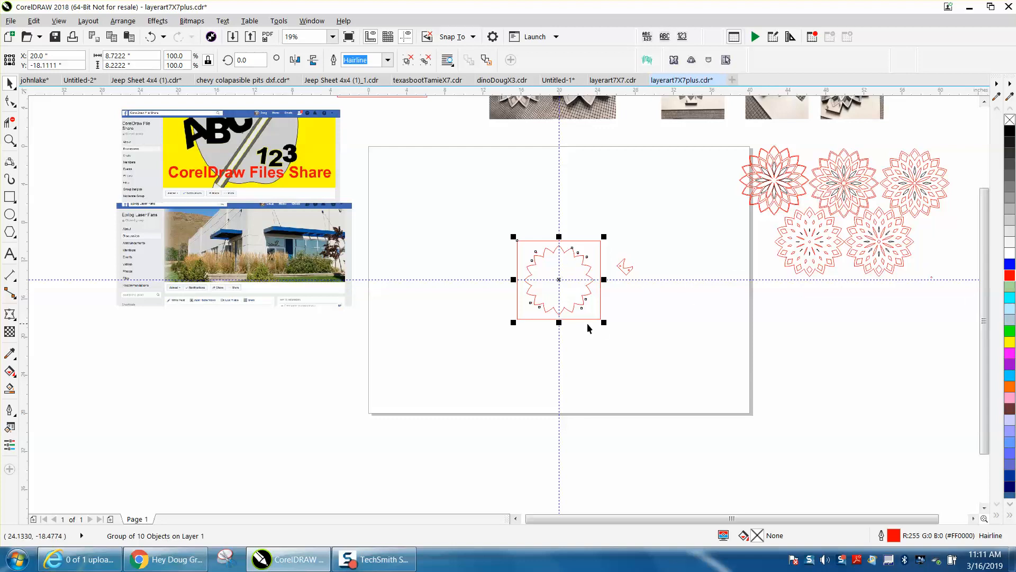
pyautogui.moveTo(560, 278); pyautogui.dragTo(416, 188)
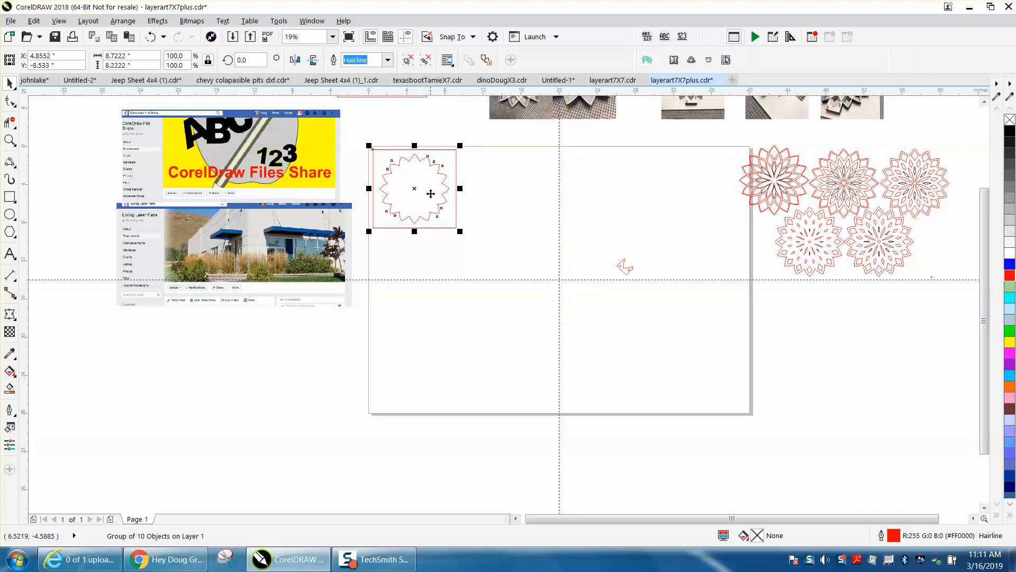
pyautogui.moveTo(630, 276); pyautogui.dragTo(510, 195)
# Rotate the corner piece about 46 degrees counterclockwise so its long edge is nearly horizontal, placed near the page's upper edge beside the base.
pyautogui.press('z')
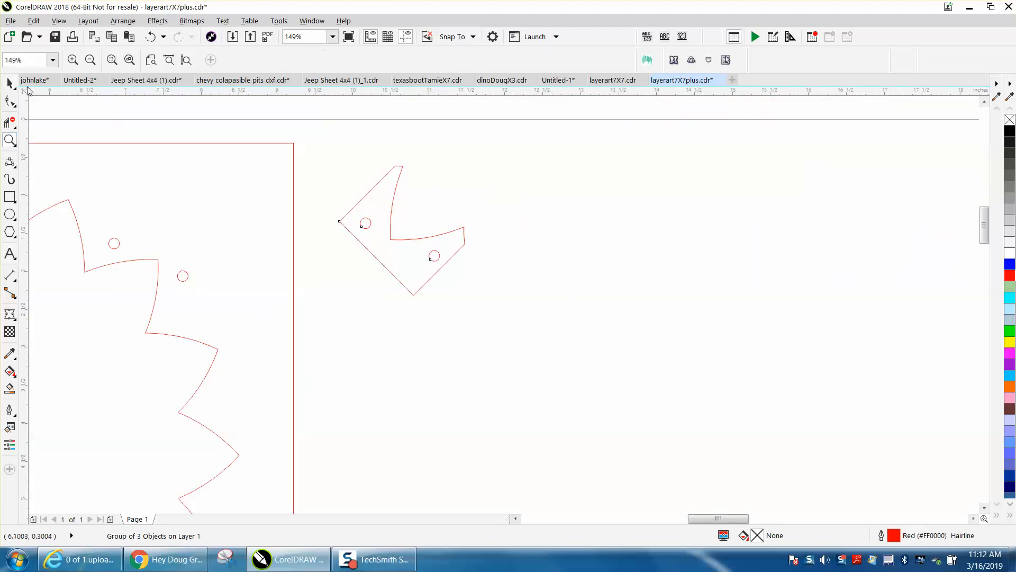
pyautogui.click(16, 83)
pyautogui.click(401, 230)
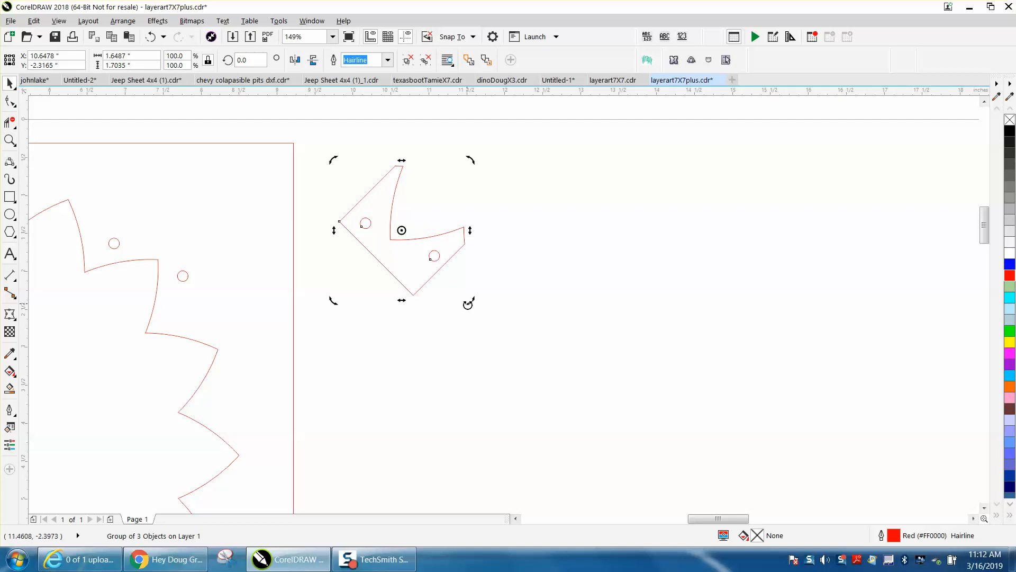
pyautogui.moveTo(474, 302); pyautogui.dragTo(400, 171)
pyautogui.click(436, 115)
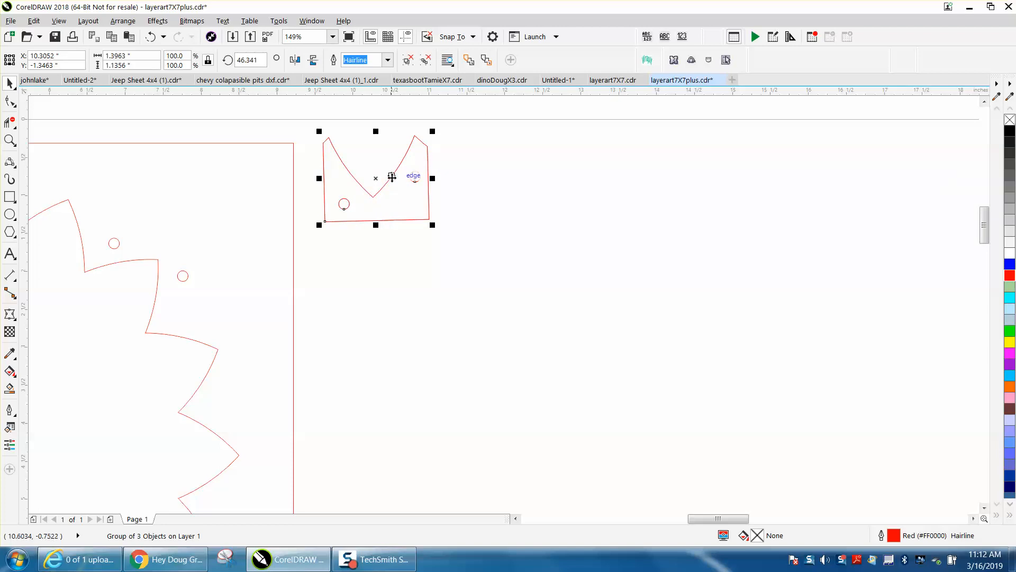
# Copy the rotated corner piece downward repeatedly to form a column of five, and align the pieces along their left edges.
pyautogui.moveTo(377, 178); pyautogui.dragTo(390, 270)
pyautogui.hotkey('ctrl', 'r')
pyautogui.hotkey('ctrl', 'r')
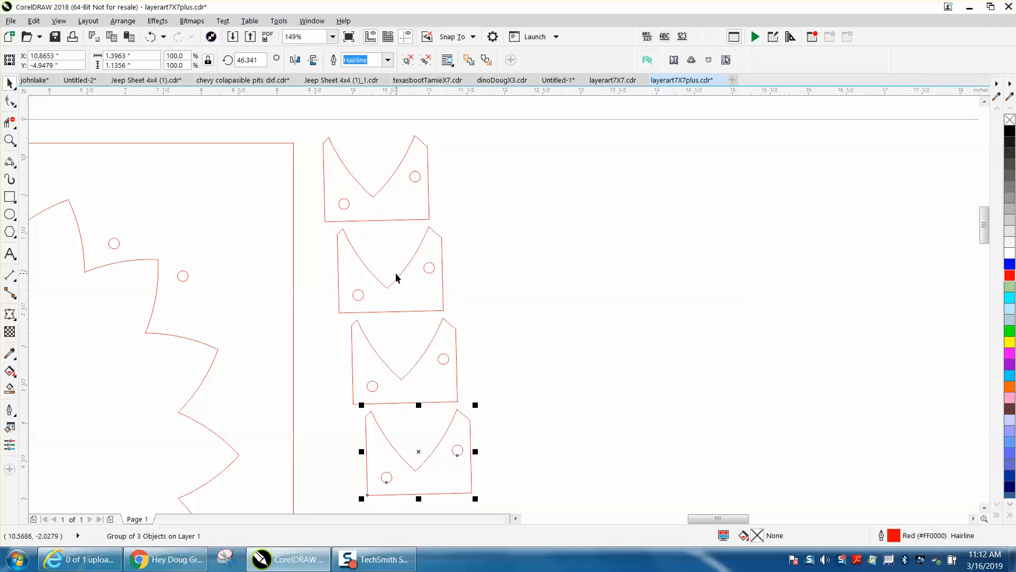
pyautogui.hotkey('ctrl', 'r')
pyautogui.scroll(-2, 390, 279)
pyautogui.moveTo(348, 178); pyautogui.dragTo(503, 459)
pyautogui.press('l')
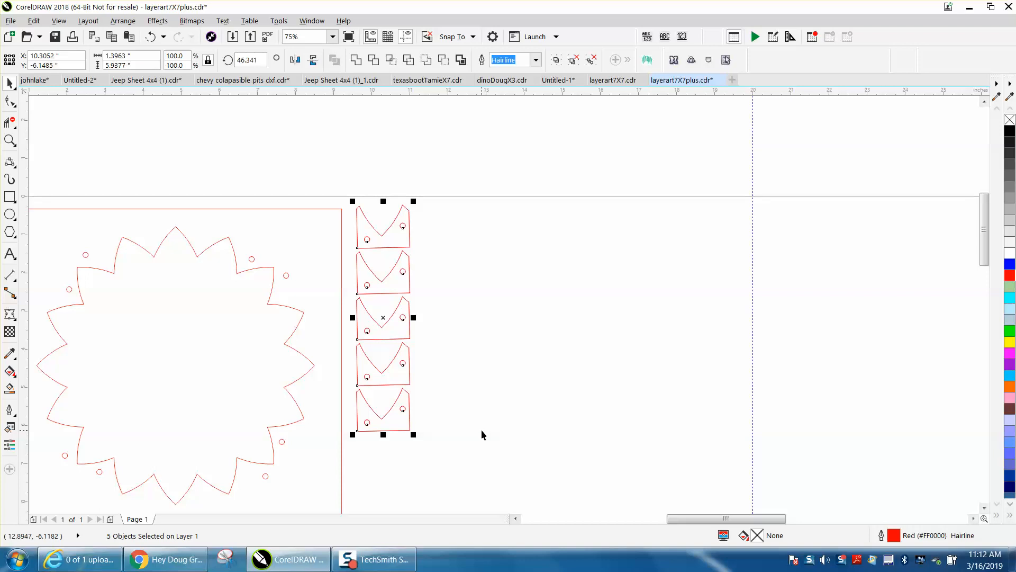
# Copy the column of five pieces about 1.63 inches to the right and repeat the copy to make three columns.
pyautogui.moveTo(386, 320); pyautogui.dragTo(452, 324)
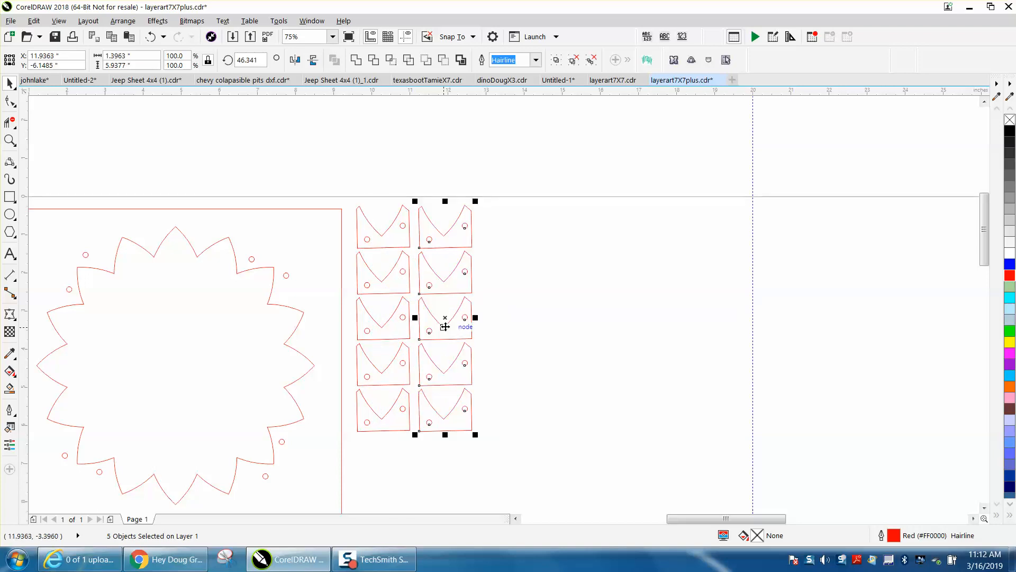
pyautogui.hotkey('ctrl', 'r')
pyautogui.scroll(-2, 451, 322)
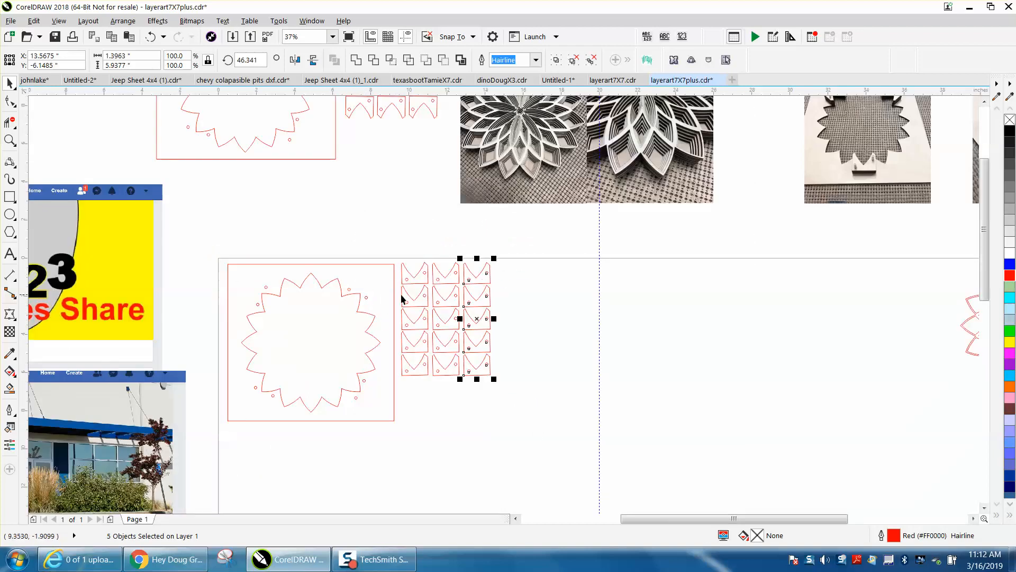
# Examine the photos of the assembled jig with its stacked, dowelled corner pieces, and review the base and piece layout on the page.
pyautogui.scroll(-2, 497, 305)
pyautogui.click(10, 140)
pyautogui.moveTo(791, 246); pyautogui.dragTo(879, 275)
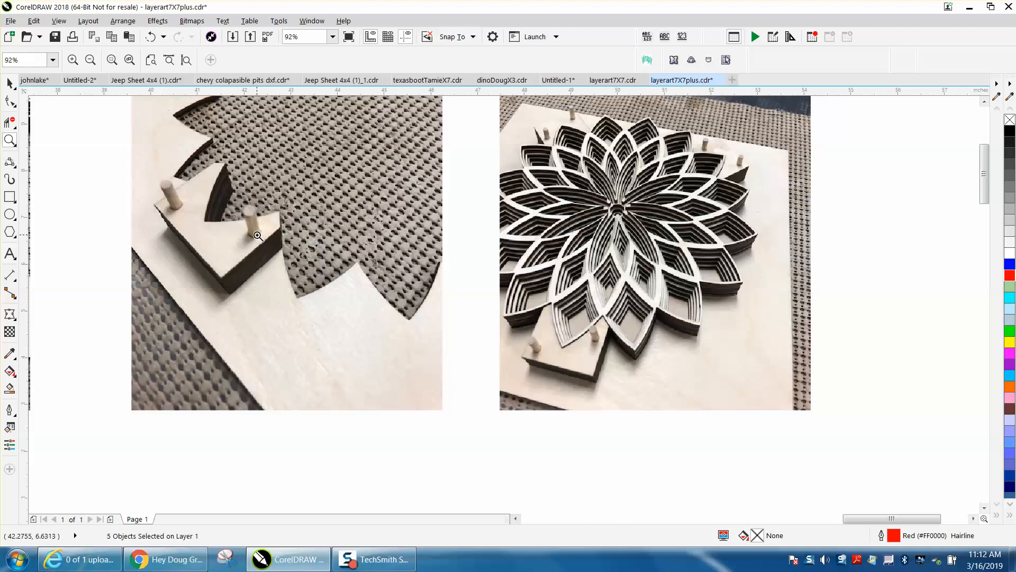
pyautogui.scroll(-2, 256, 234)
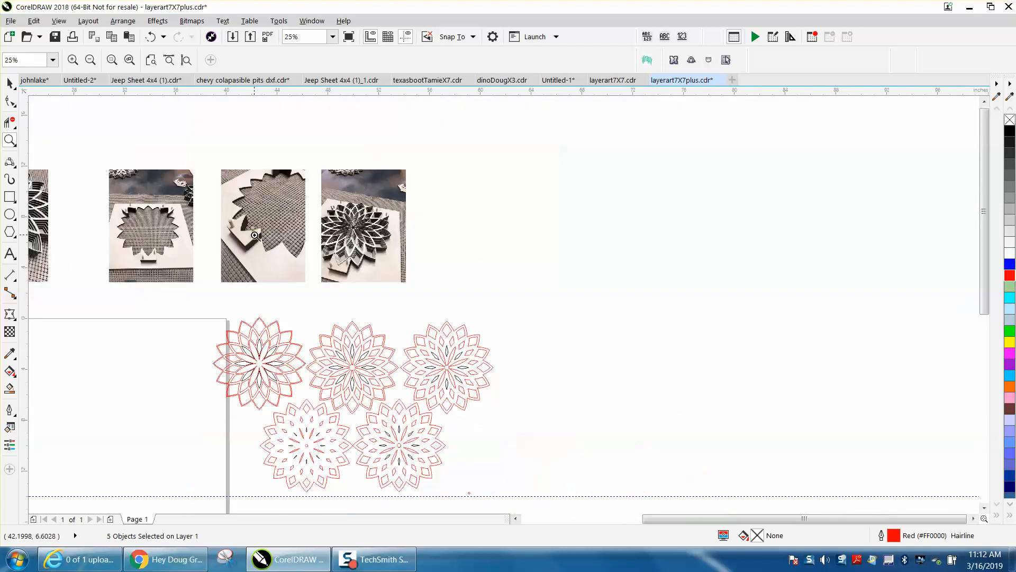
pyautogui.moveTo(181, 212); pyautogui.dragTo(185, 221)
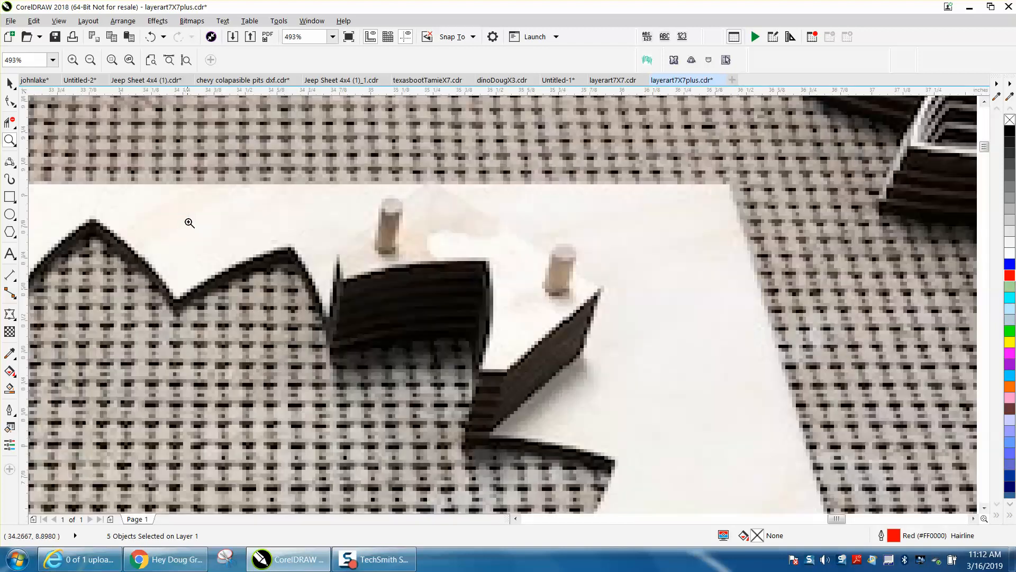
pyautogui.scroll(-1, 189, 222)
pyautogui.scroll(-2, 189, 223)
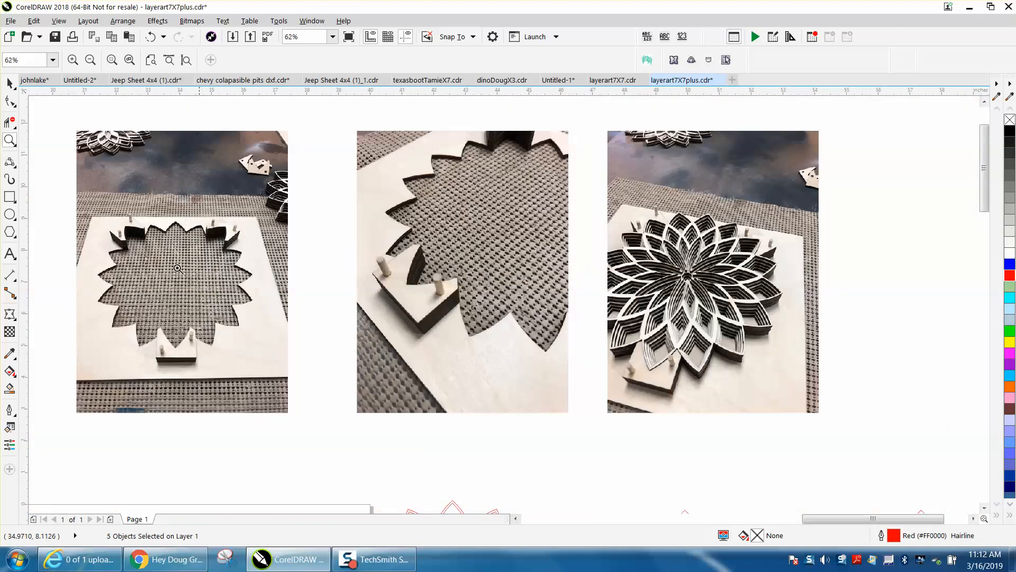
pyautogui.scroll(-1, 373, 256)
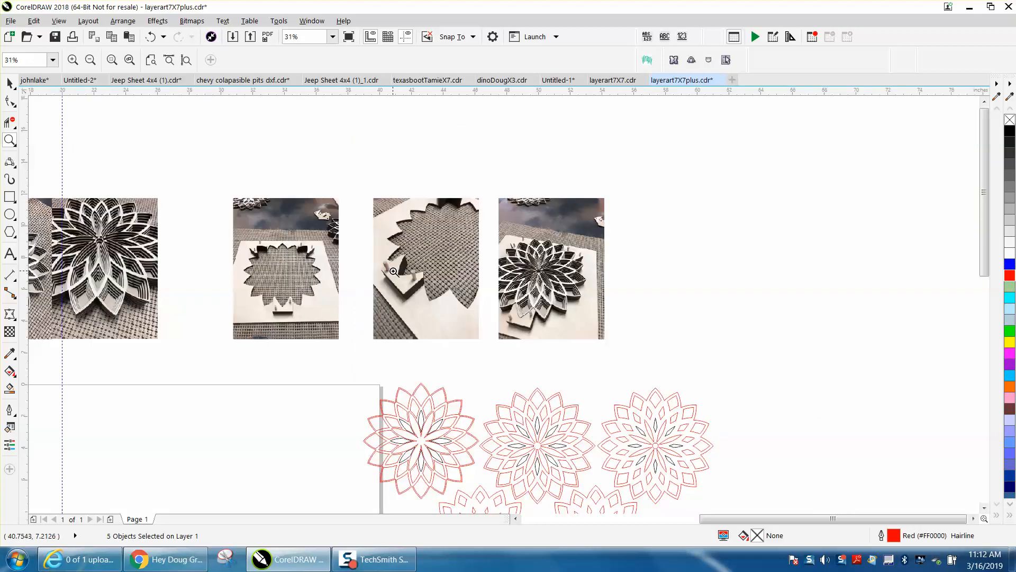
pyautogui.scroll(-2, 394, 271)
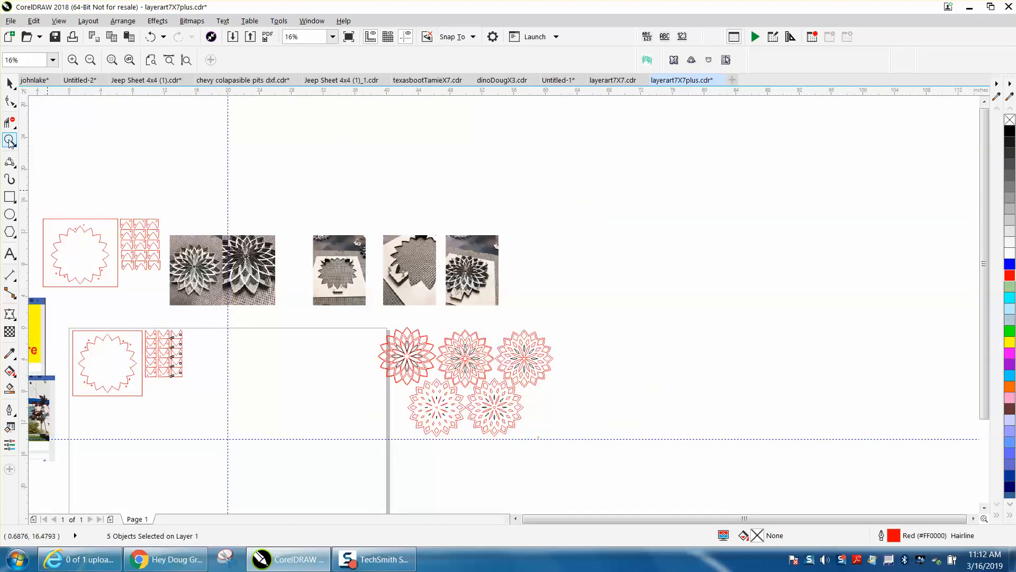
pyautogui.moveTo(77, 327); pyautogui.dragTo(246, 391)
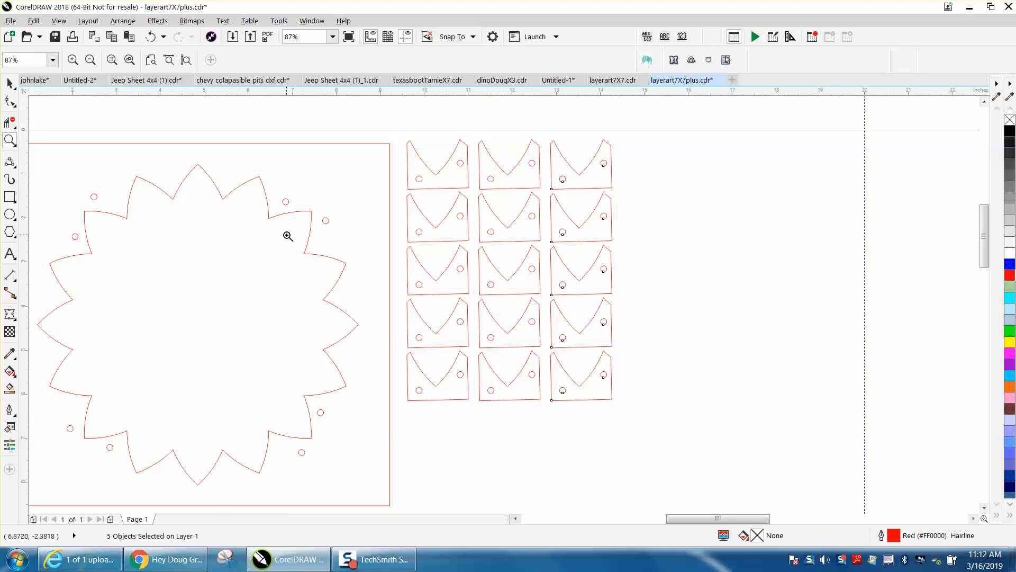
pyautogui.scroll(-2, 291, 220)
pyautogui.scroll(-2, 292, 221)
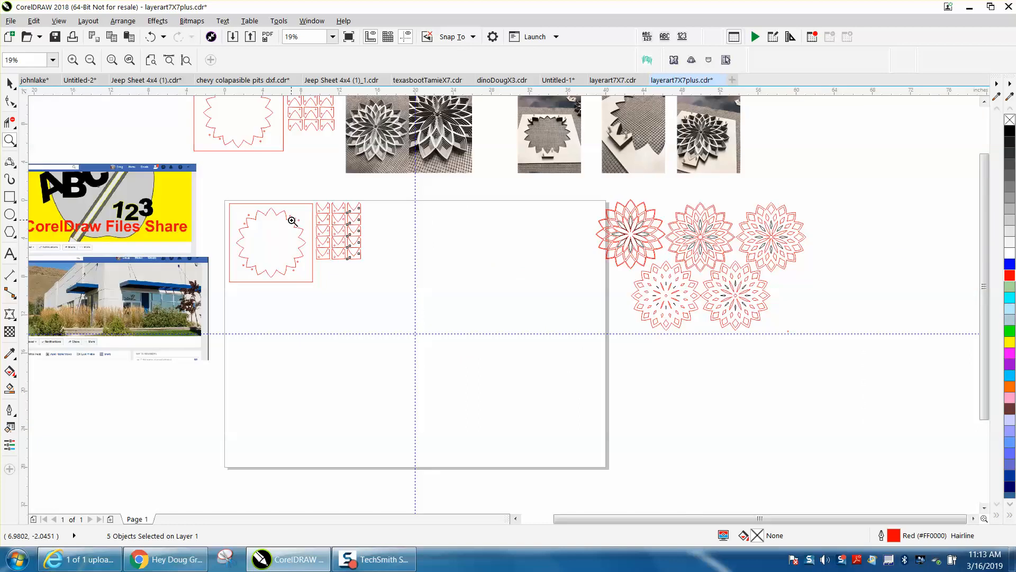
# Move the base and all fifteen corner pieces together about 12 inches right and 1.4 inches down on the page.
pyautogui.scroll(-2, 292, 220)
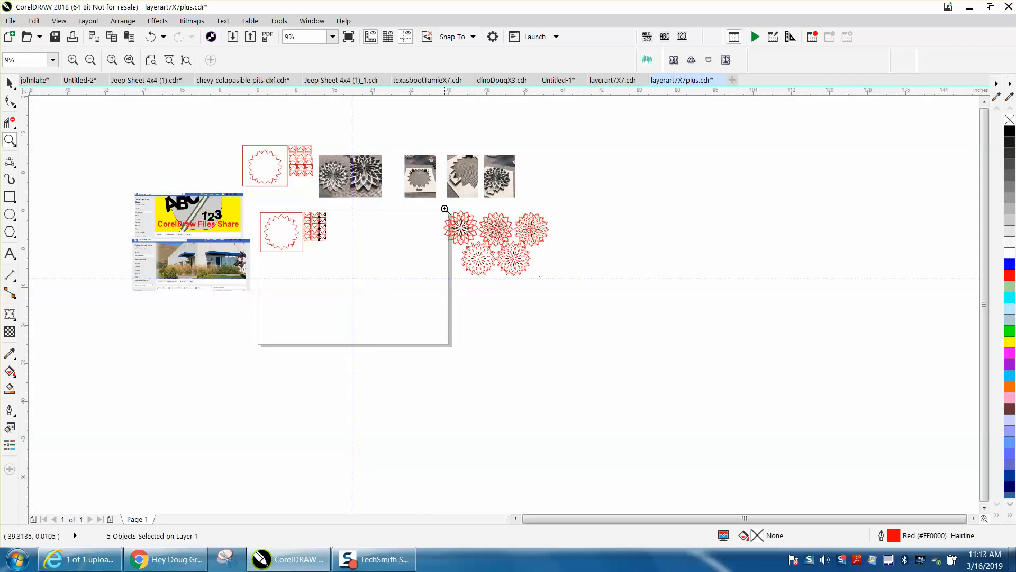
pyautogui.scroll(5, 563, 295)
pyautogui.scroll(-4, 445, 290)
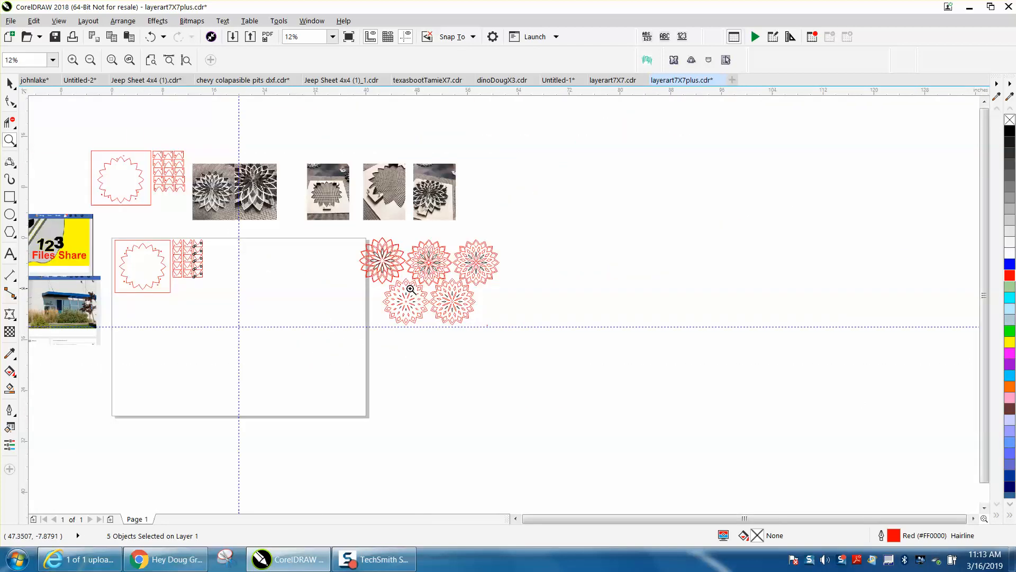
pyautogui.click(9, 84)
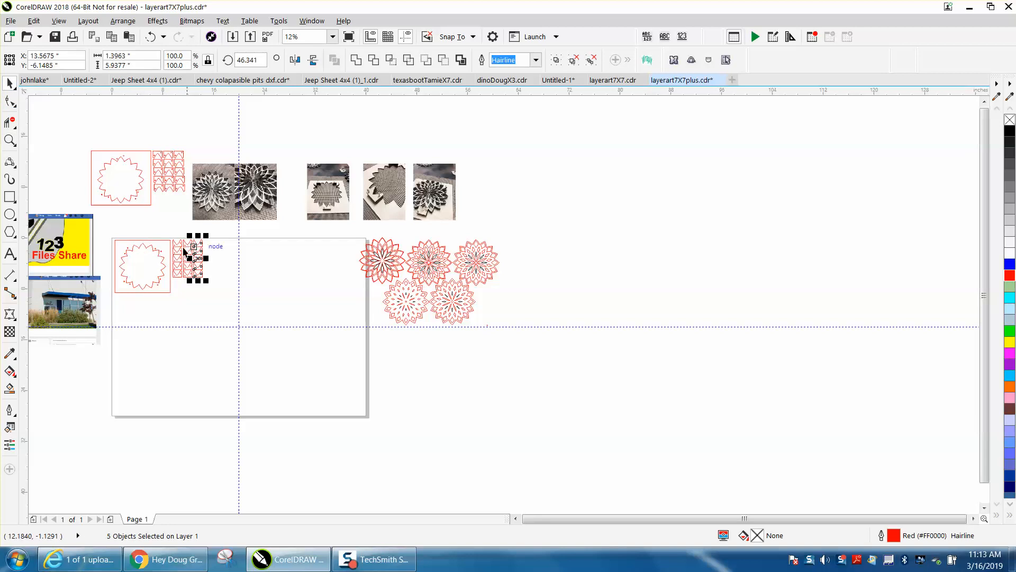
pyautogui.click(10, 140)
pyautogui.moveTo(91, 210); pyautogui.dragTo(226, 295)
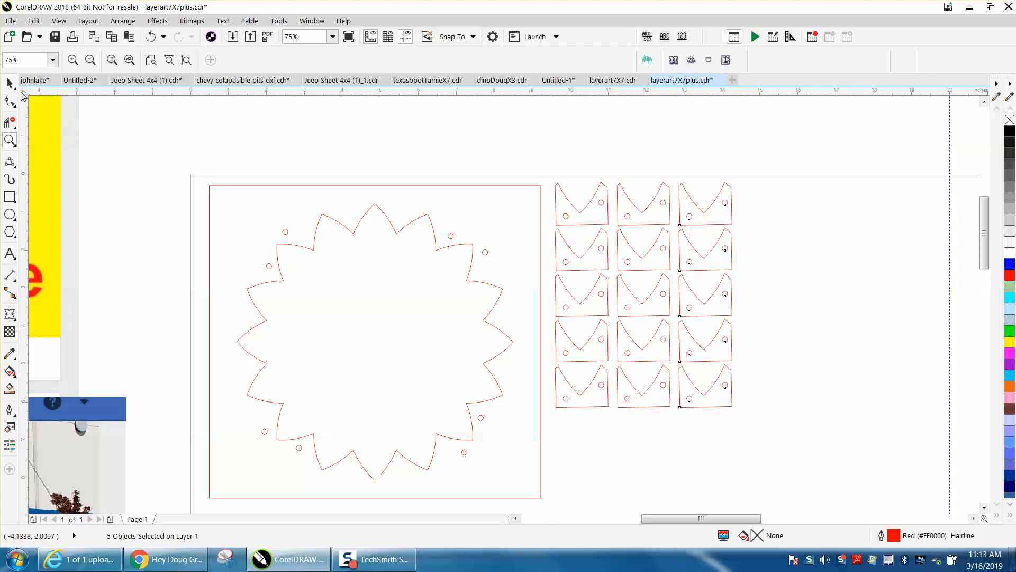
pyautogui.click(10, 84)
pyautogui.scroll(-2, 248, 180)
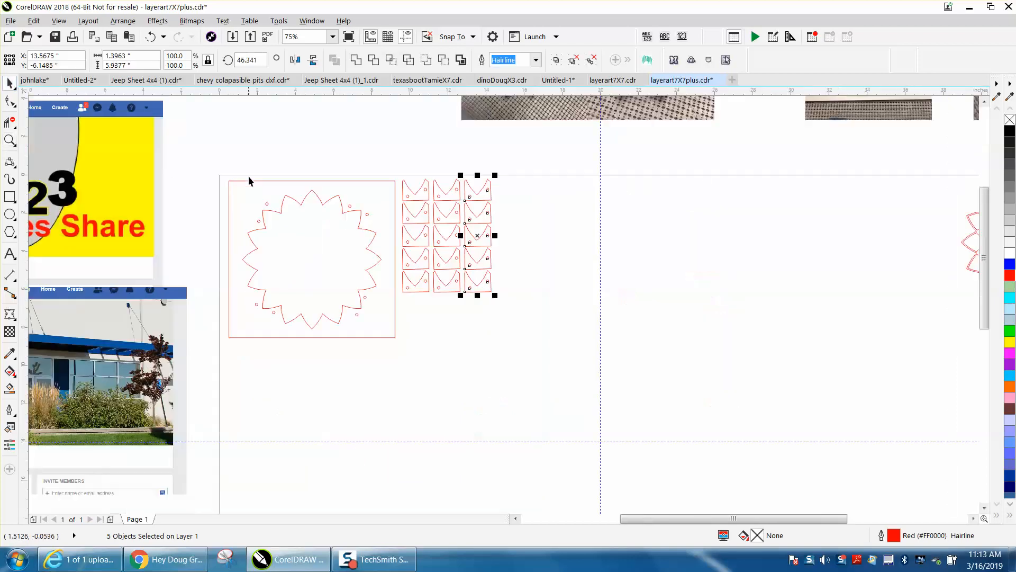
pyautogui.moveTo(211, 170); pyautogui.dragTo(559, 391)
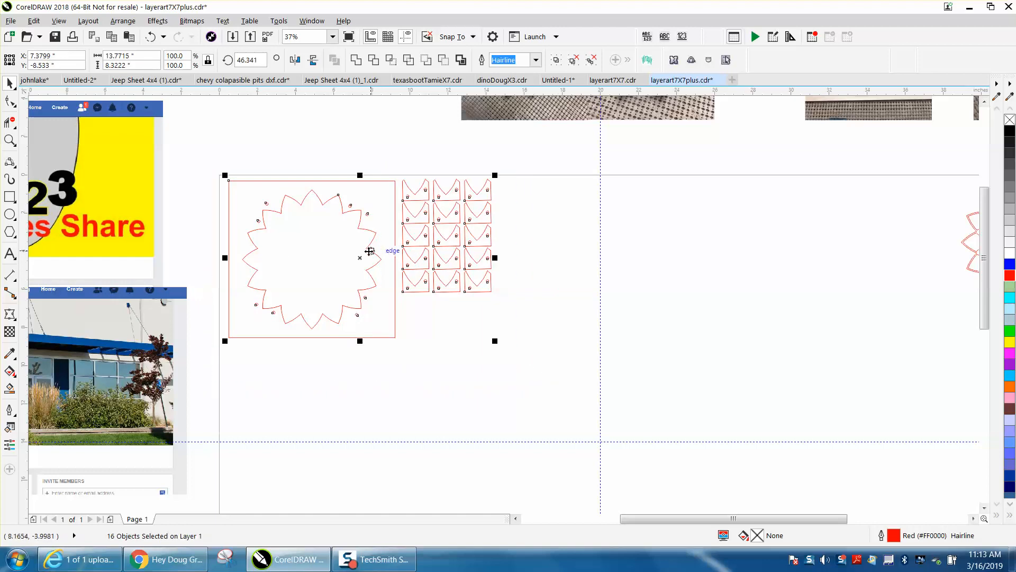
pyautogui.moveTo(363, 257); pyautogui.dragTo(603, 278)
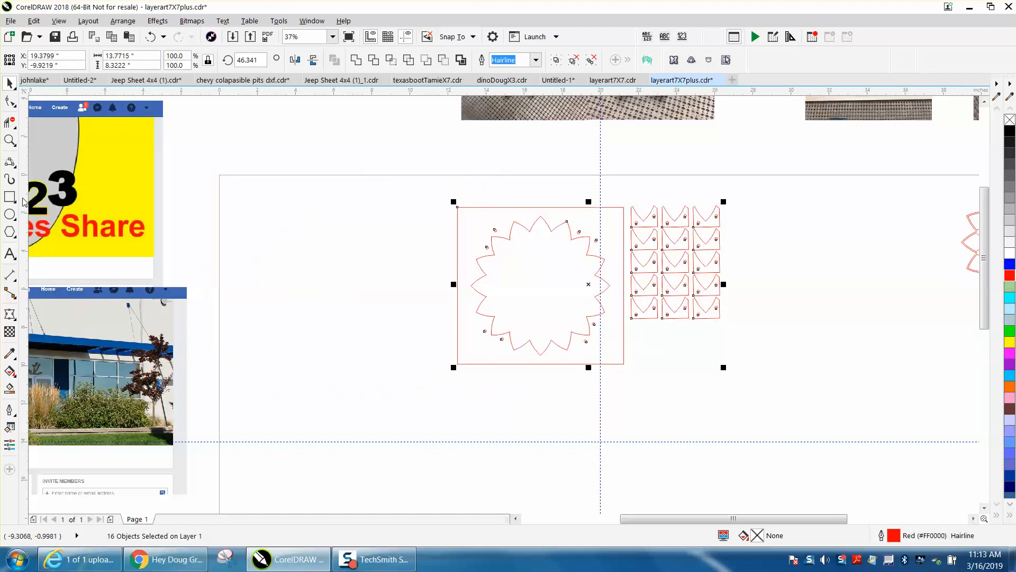
# Draw a test circle near the page's upper-left corner and size it to 0.14 by 0.14 inch.
pyautogui.click(10, 214)
pyautogui.moveTo(247, 196); pyautogui.dragTo(243, 199)
pyautogui.moveTo(137, 56); pyautogui.dragTo(98, 59)
pyautogui.write('.14')
pyautogui.press('Tab')
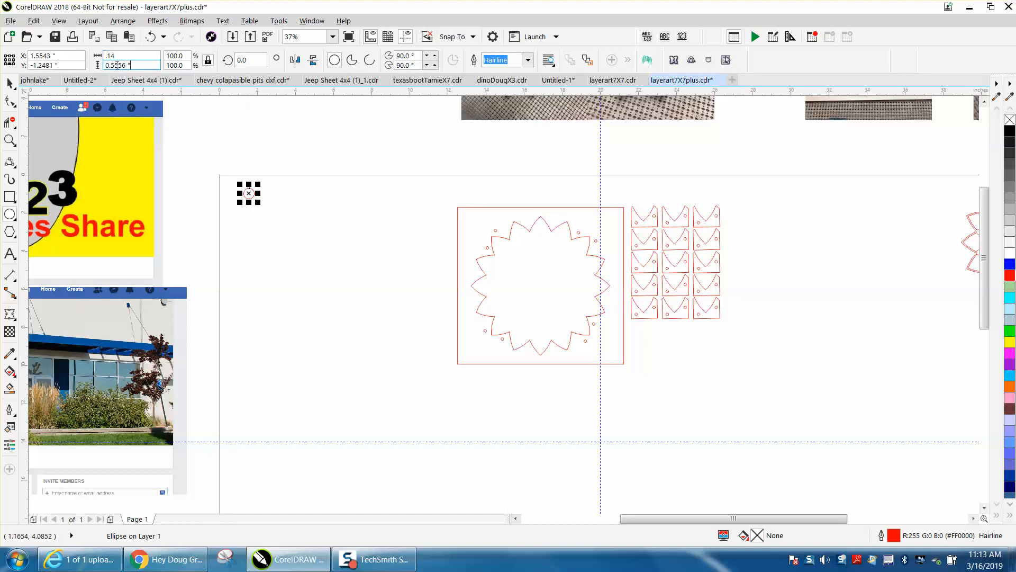
pyautogui.write('.14')
pyautogui.press('Return')
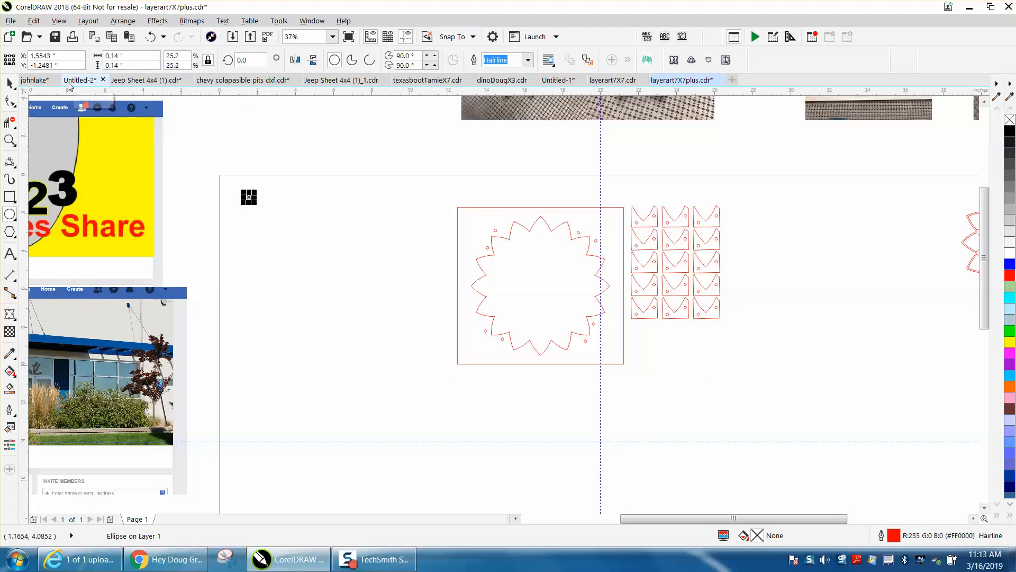
# Move the test circle into the page's upper-left corner, centred about 0.25 inch across and 0.28 inch down.
pyautogui.press('z')
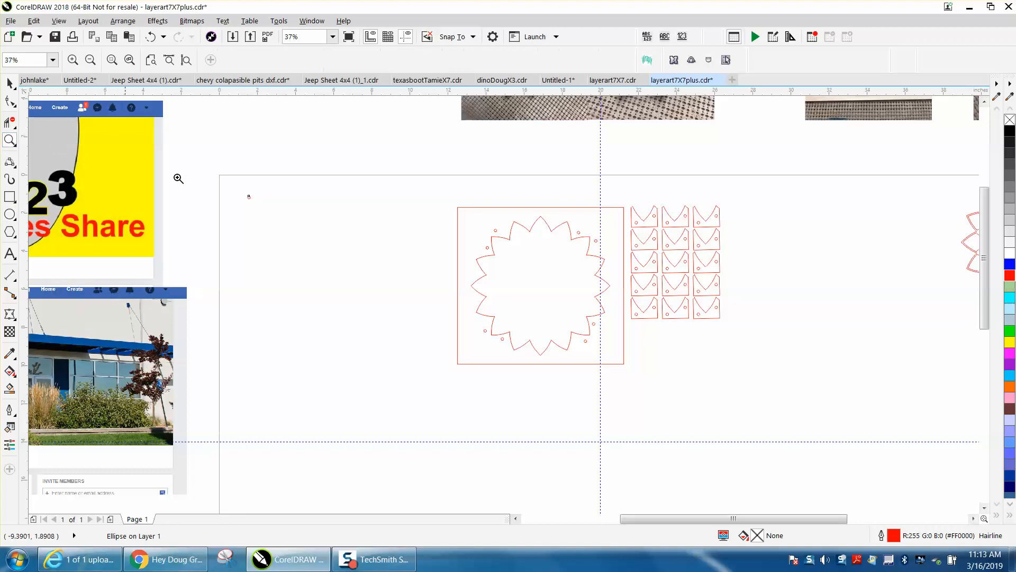
pyautogui.click(9, 83)
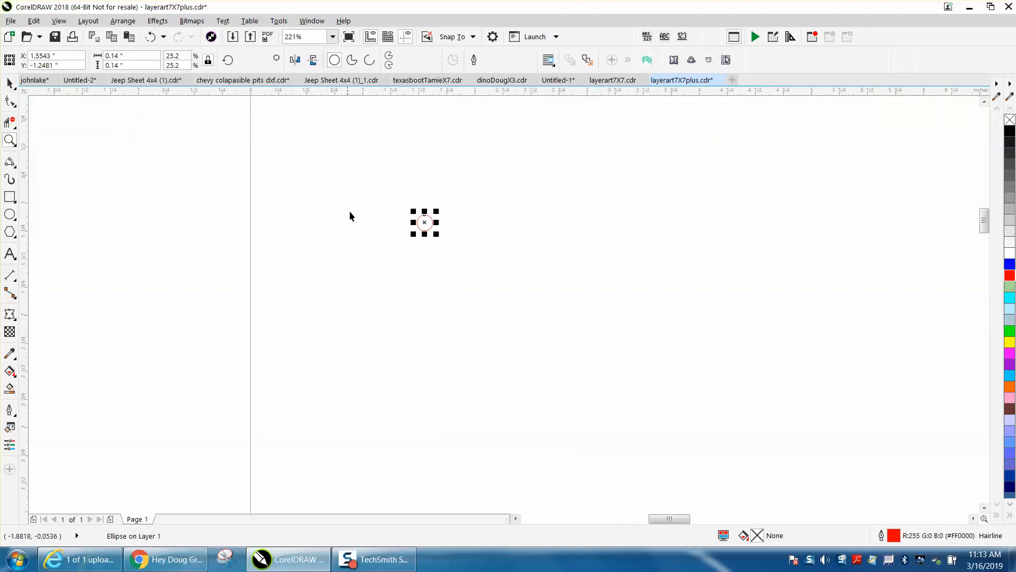
pyautogui.moveTo(424, 222); pyautogui.dragTo(279, 118)
pyautogui.scroll(-3, 279, 118)
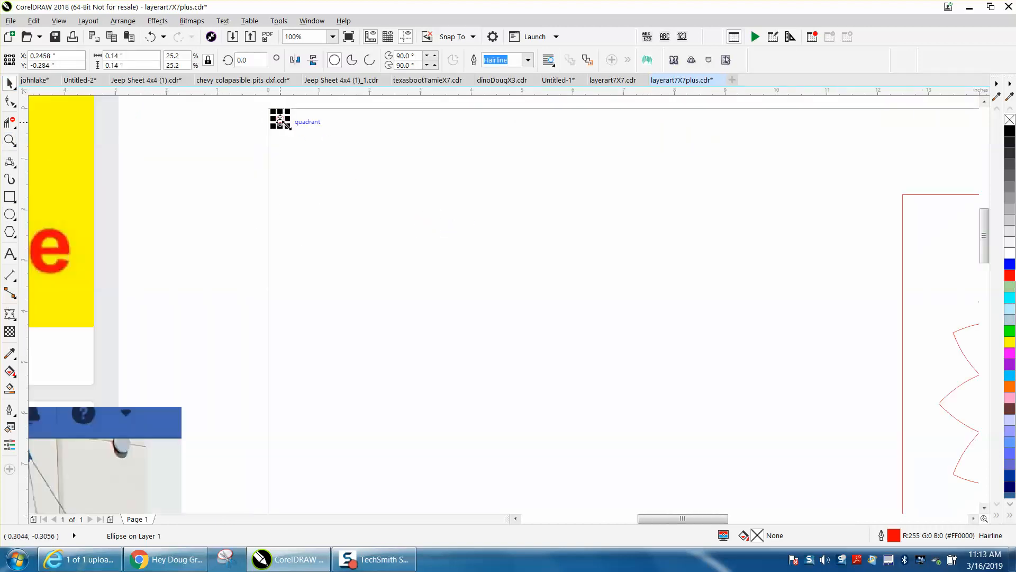
pyautogui.click(9, 140)
pyautogui.moveTo(253, 111); pyautogui.dragTo(442, 190)
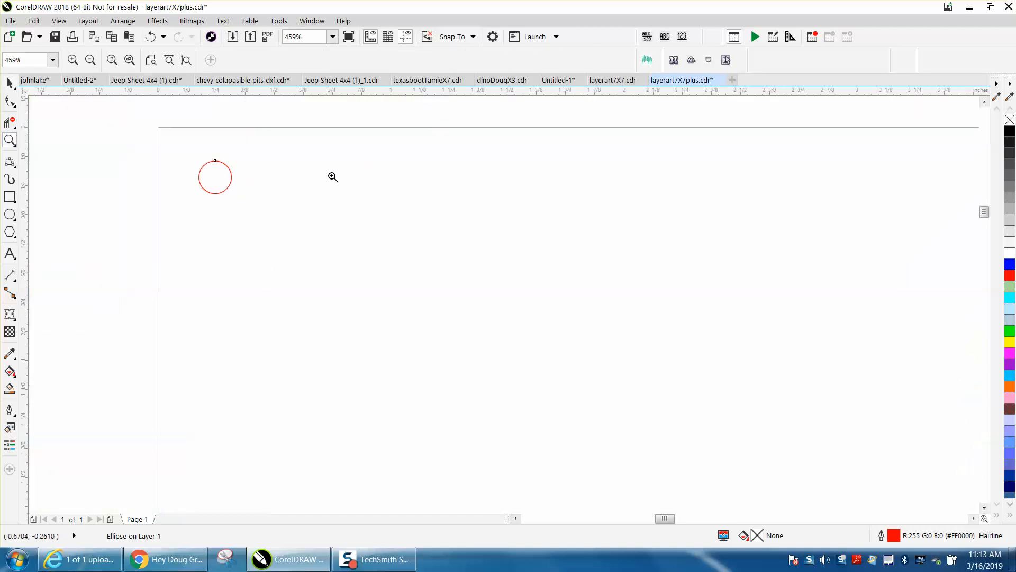
pyautogui.click(10, 83)
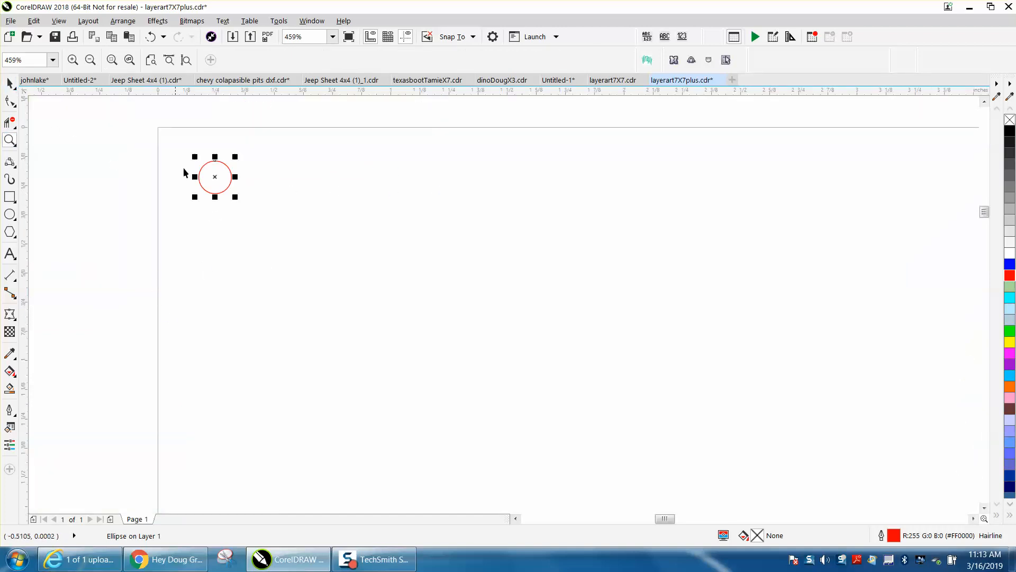
# Copy the test circle into a row of three, sizing the second to 0.139 inch and the third to 0.138 inch.
pyautogui.moveTo(213, 176); pyautogui.dragTo(234, 167)
pyautogui.moveTo(142, 64); pyautogui.dragTo(109, 65)
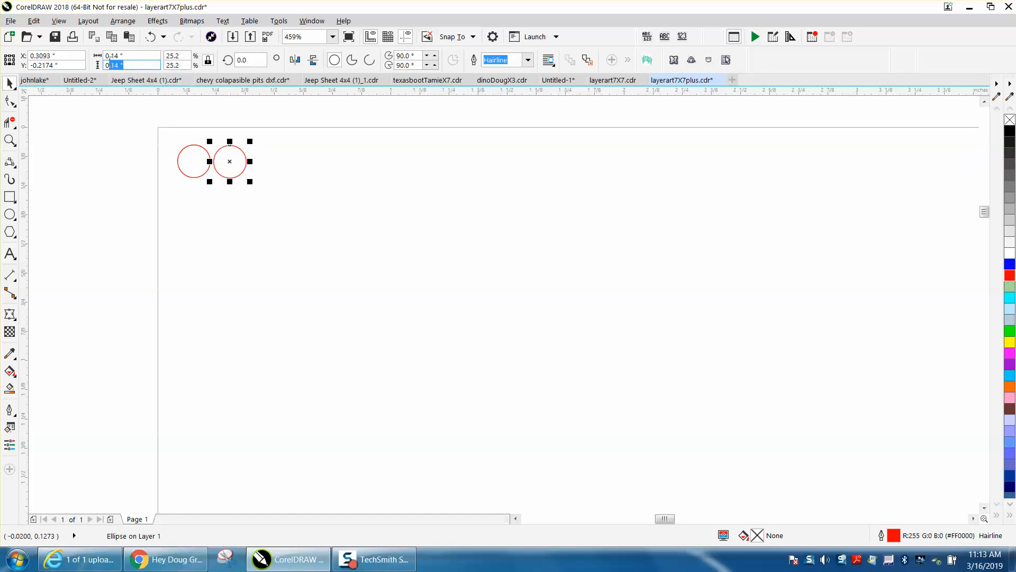
pyautogui.write('.1')
pyautogui.press('Return')
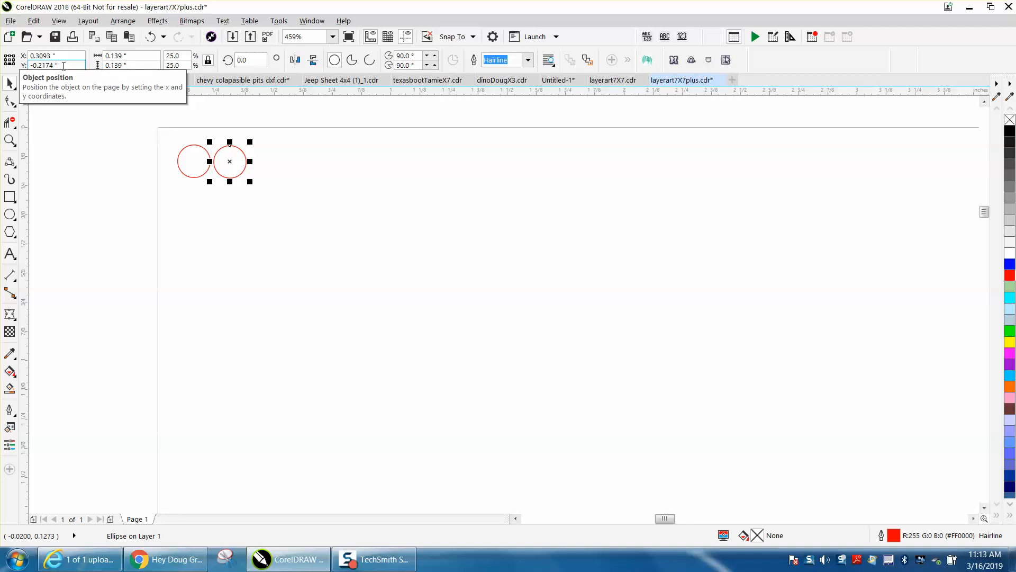
pyautogui.hotkey('ctrl', 'd')
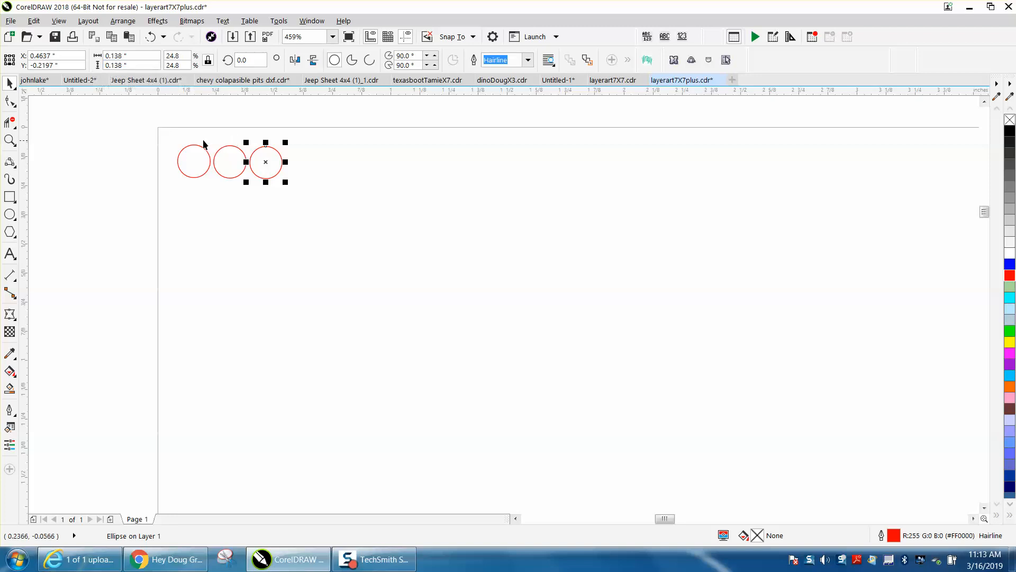
pyautogui.moveTo(165, 125); pyautogui.dragTo(344, 227)
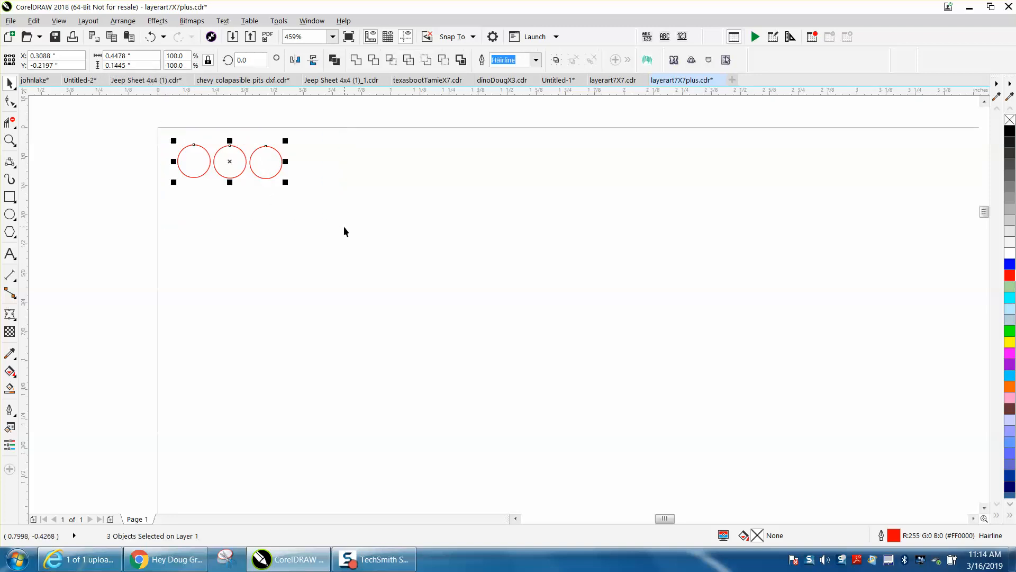
pyautogui.click(251, 123)
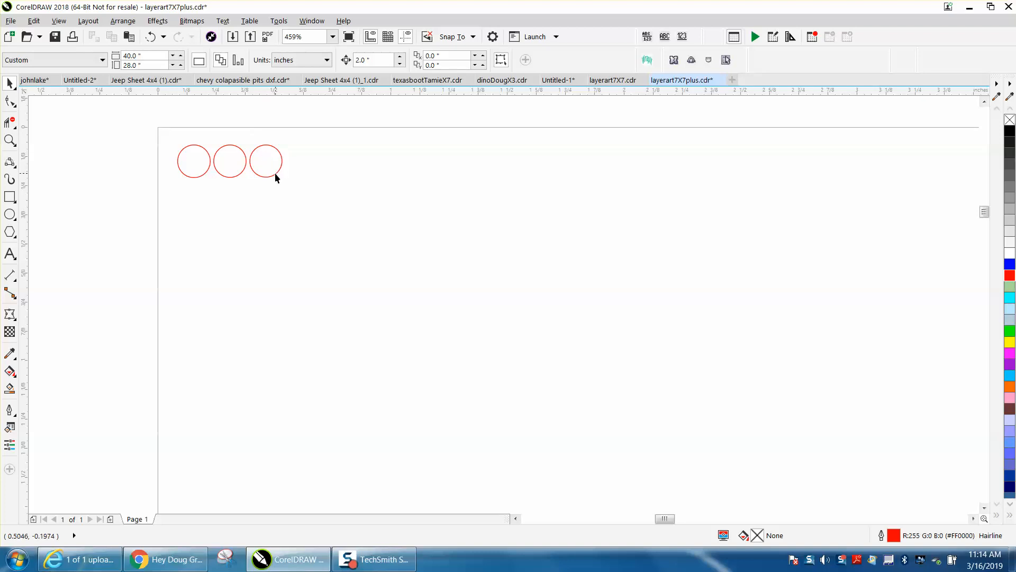
# Move the middle test circle diagonally down and to the right, and delete the other two.
pyautogui.moveTo(228, 166); pyautogui.dragTo(361, 278)
pyautogui.moveTo(164, 132); pyautogui.dragTo(304, 199)
pyautogui.press('Delete')
# Examine the pasted CorelDraw File Share and Epilog Laser Fans group pages and the photos of the finished layered flower.
pyautogui.scroll(-8, 303, 200)
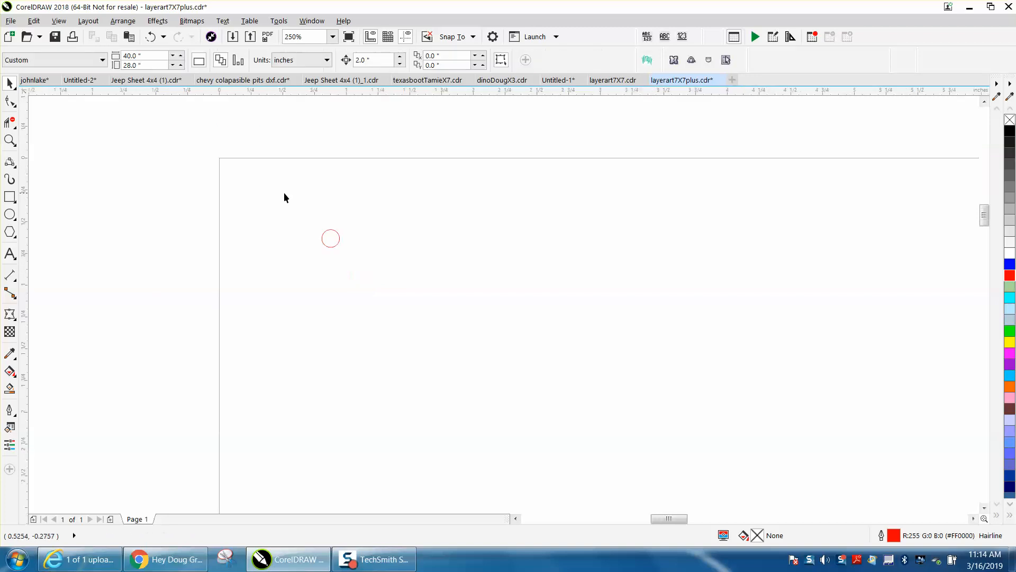
pyautogui.click(10, 140)
pyautogui.moveTo(69, 157); pyautogui.dragTo(312, 347)
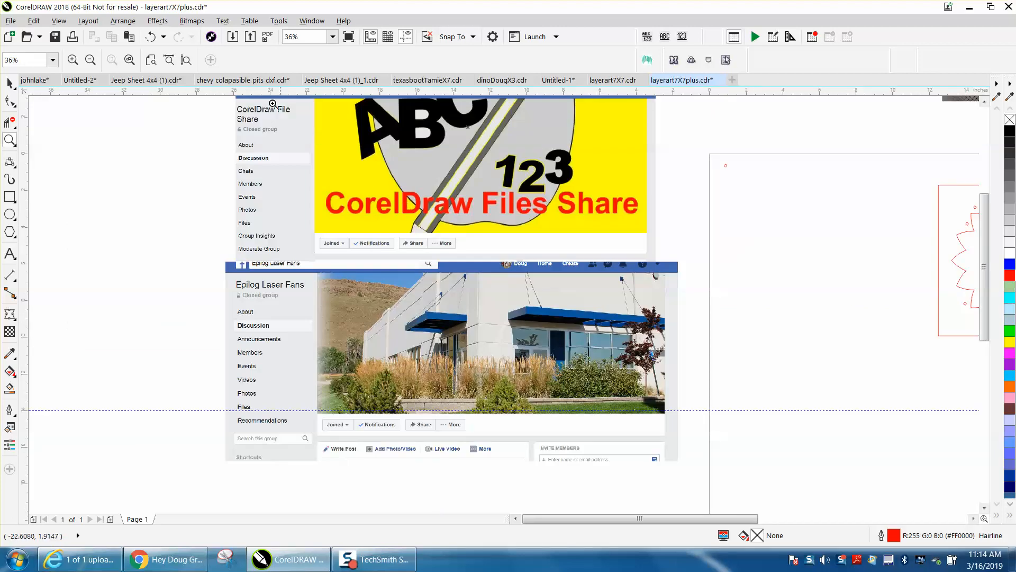
pyautogui.moveTo(233, 94); pyautogui.dragTo(324, 142)
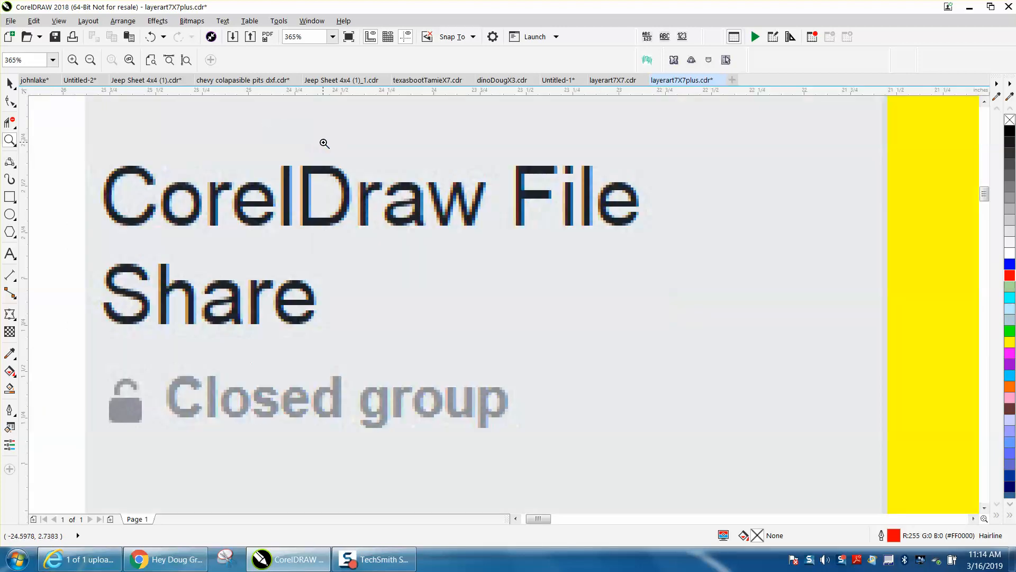
pyautogui.scroll(-3, 324, 143)
pyautogui.scroll(-2, 318, 270)
pyautogui.moveTo(290, 427); pyautogui.dragTo(400, 478)
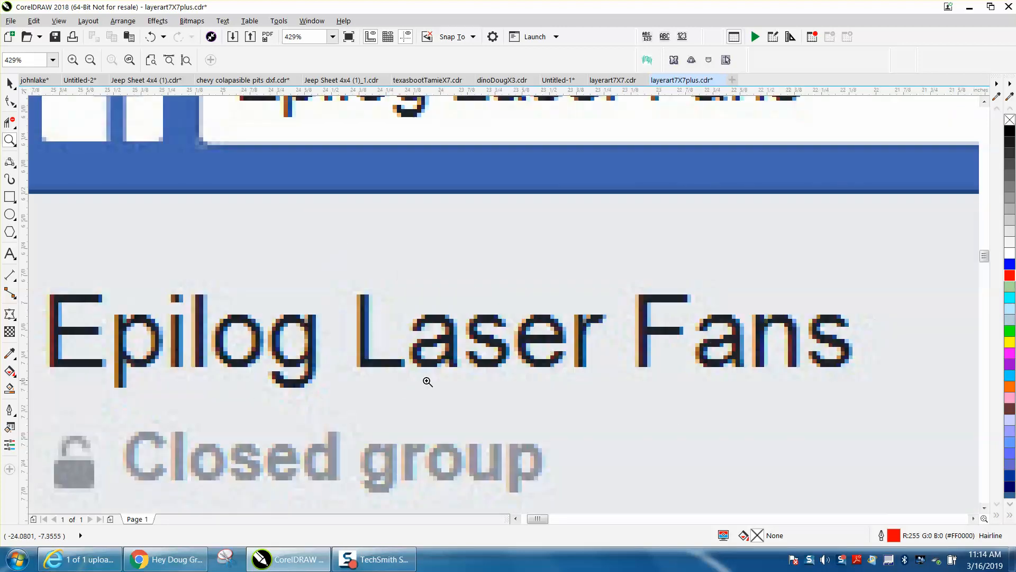
pyautogui.scroll(-3, 442, 379)
pyautogui.scroll(-2, 406, 350)
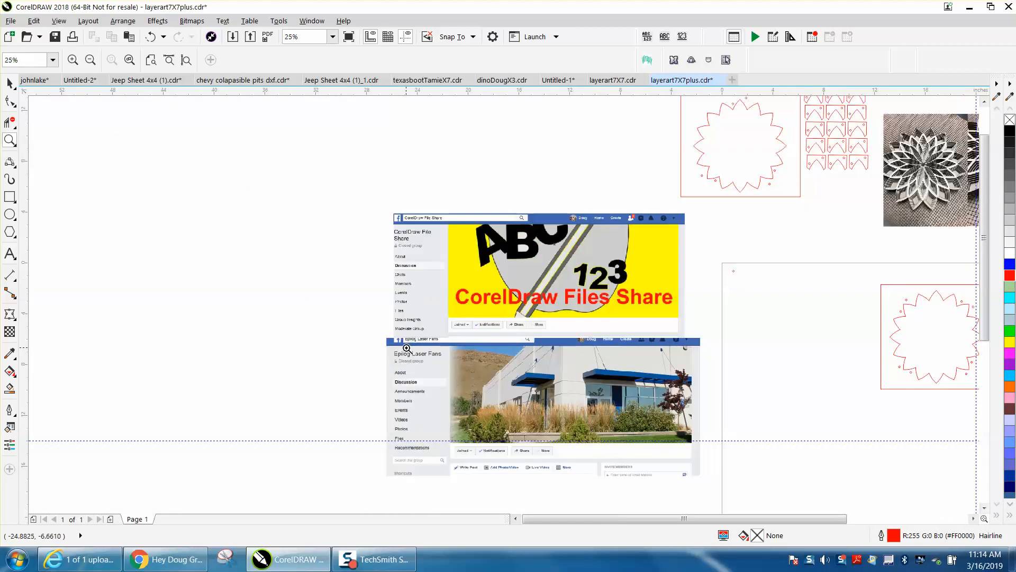
pyautogui.scroll(-1, 555, 291)
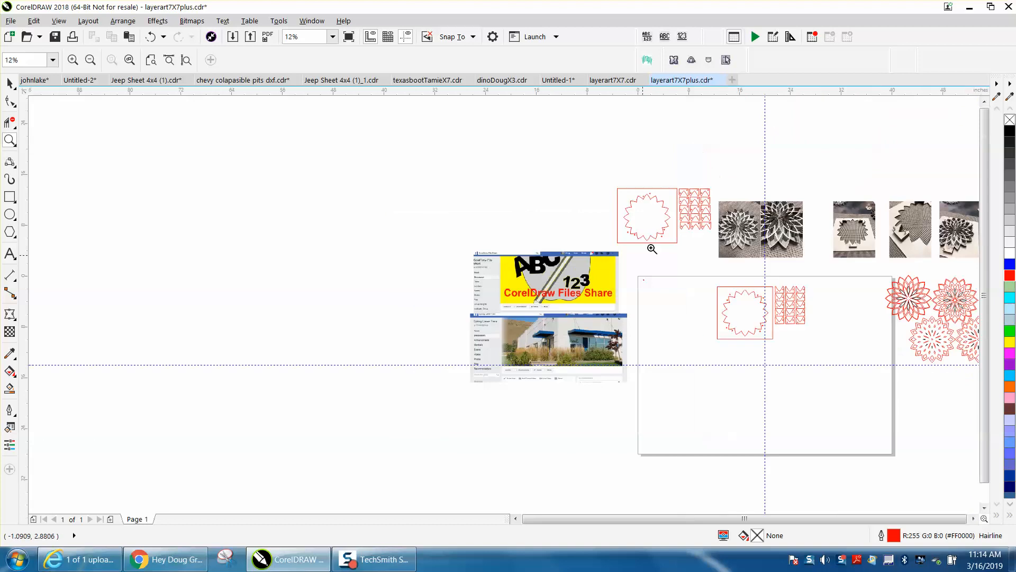
pyautogui.moveTo(715, 201); pyautogui.dragTo(804, 261)
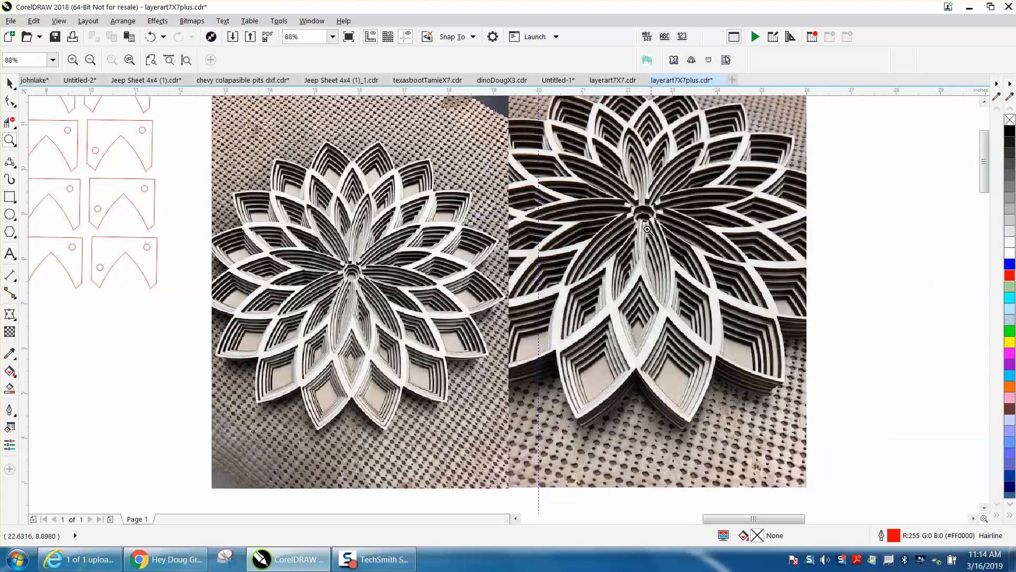